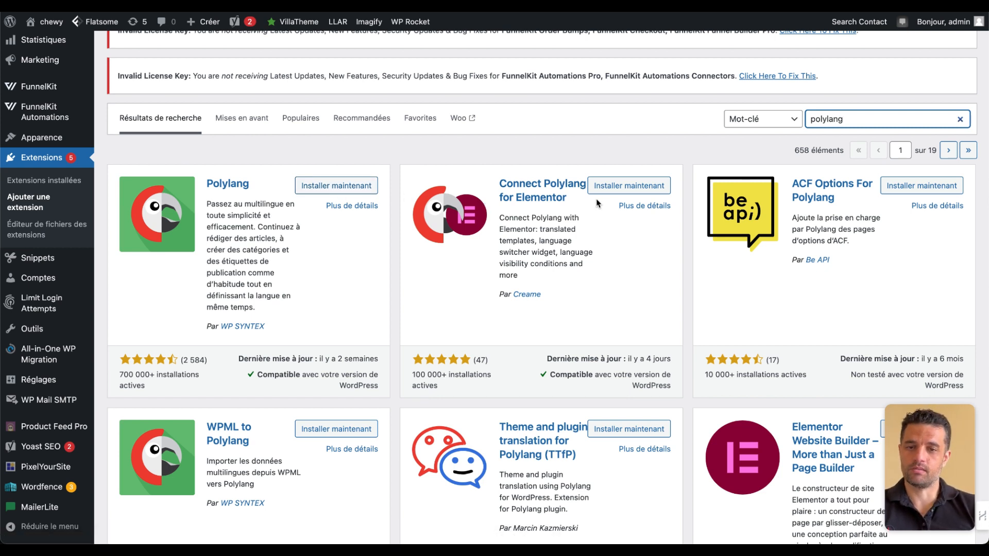
# - Install and activate the Polylang plugin by WP SYNTEX
pyautogui.click(362, 186)
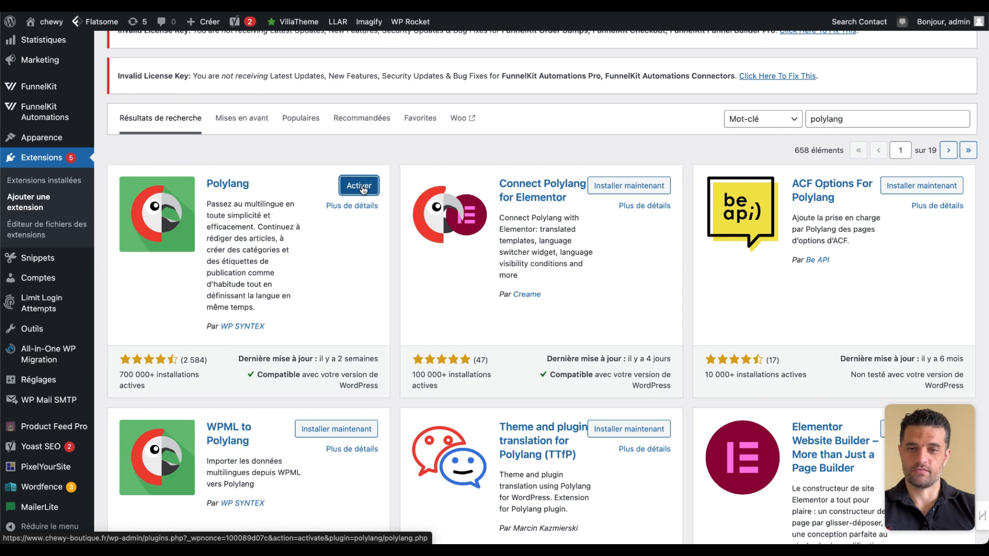
pyautogui.click(362, 188)
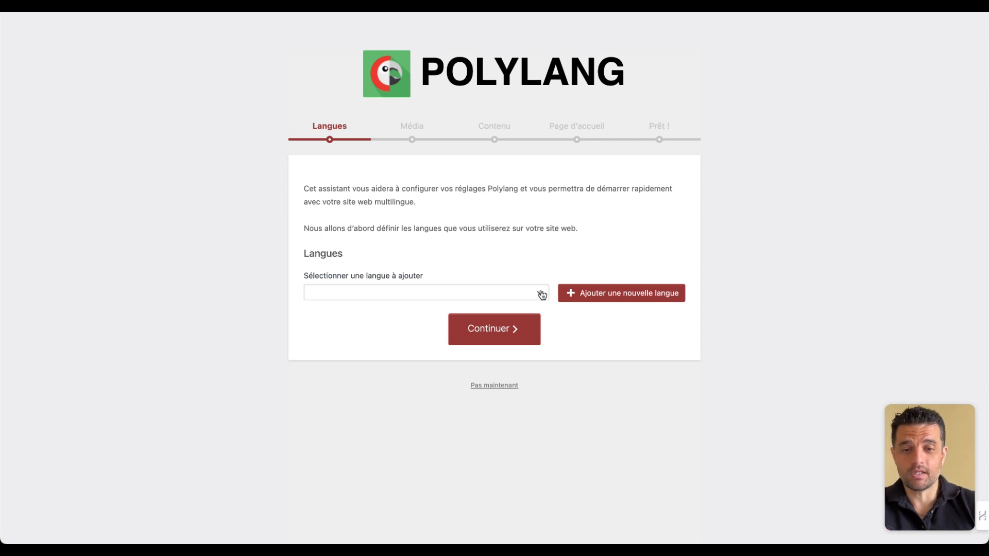
# - Add Español - es_ES as a site language in the Polylang setup wizard
pyautogui.click(471, 295)
pyautogui.click(472, 299)
pyautogui.click(476, 297)
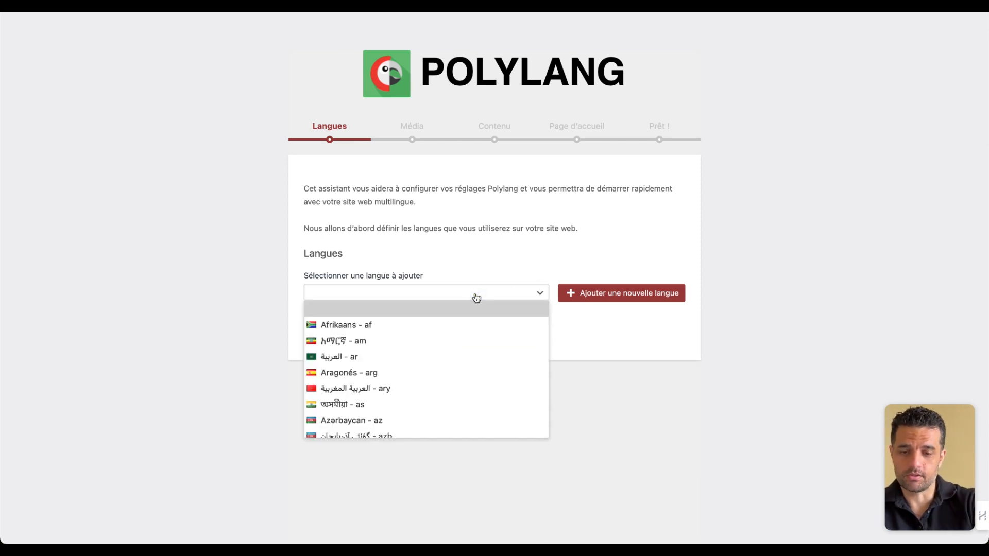
pyautogui.write('es')
pyautogui.scroll(-3, 388, 383)
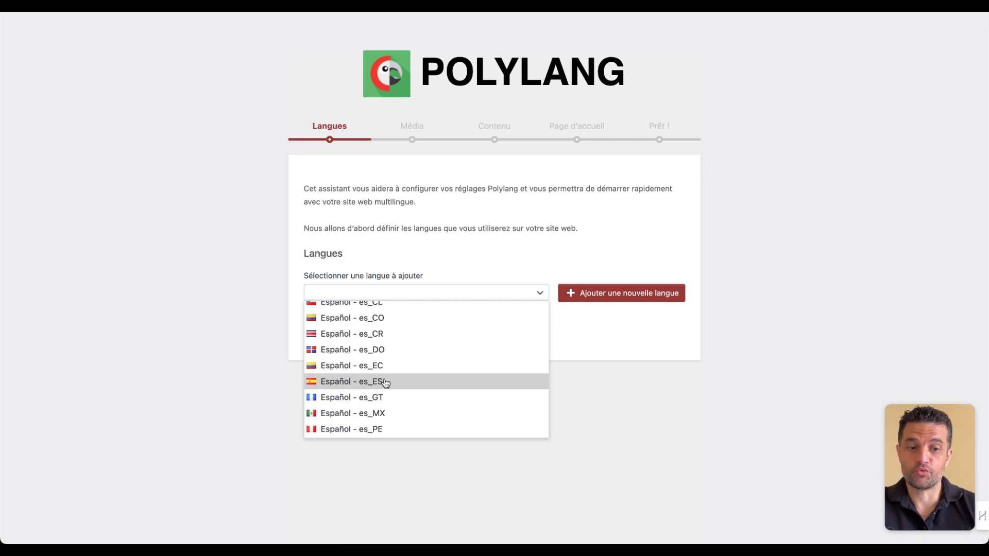
pyautogui.click(385, 382)
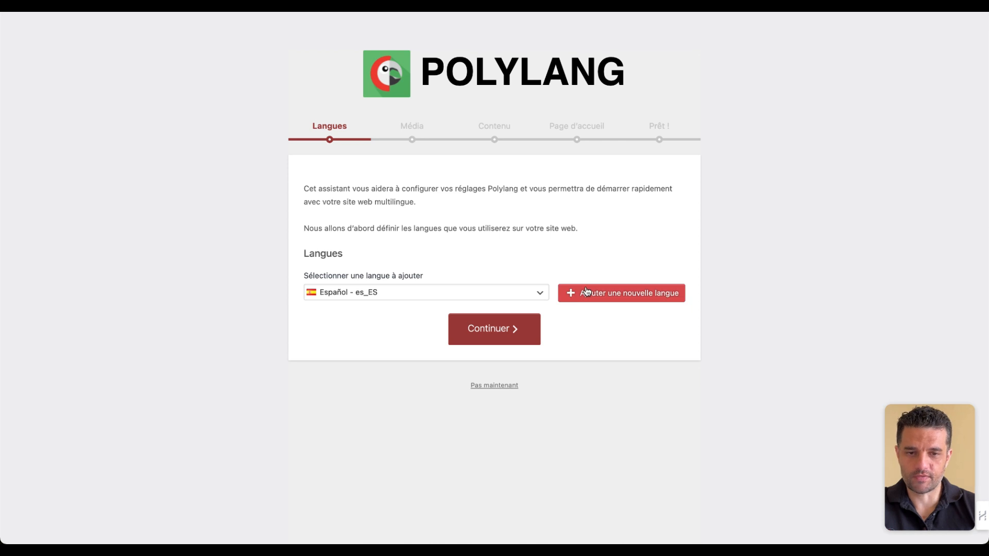
pyautogui.click(595, 292)
# - Add Français - fr_FR as a second site language and continue to the wizard's next stage
pyautogui.click(502, 294)
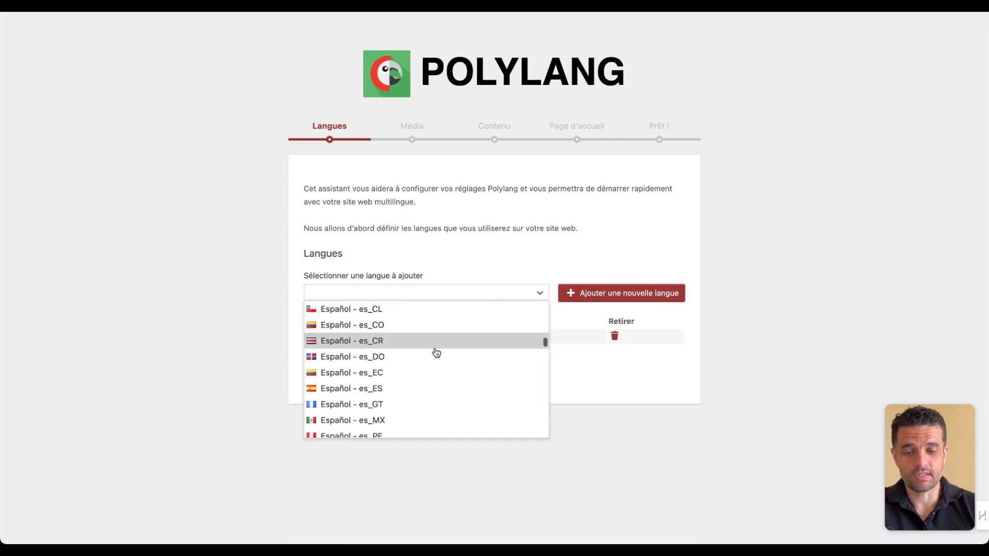
pyautogui.press('f')
pyautogui.scroll(-3, 436, 353)
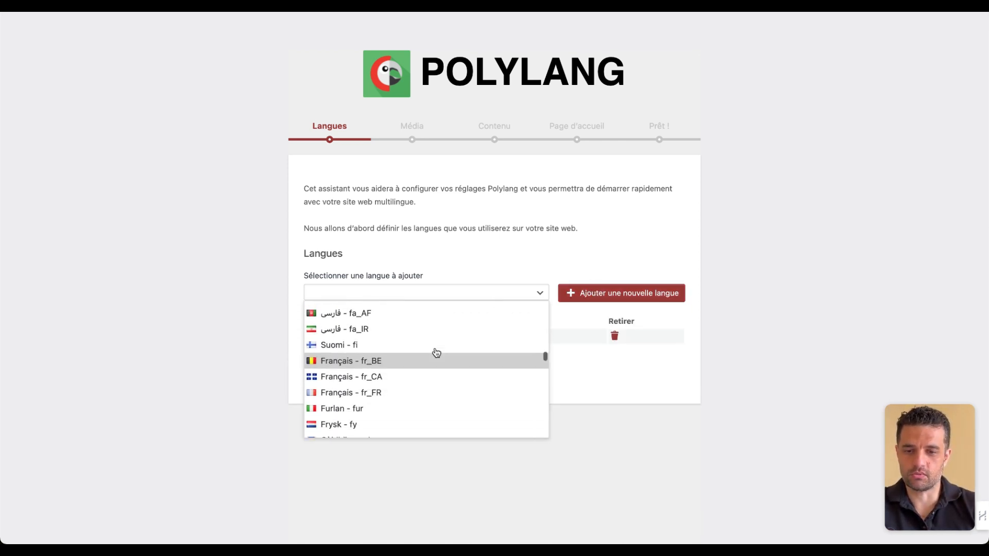
pyautogui.click(399, 392)
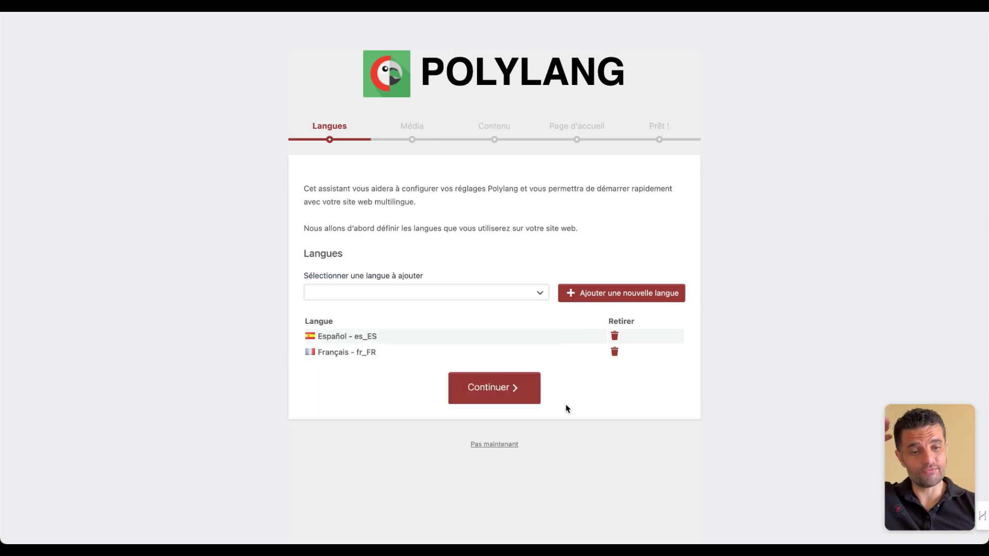
pyautogui.click(512, 393)
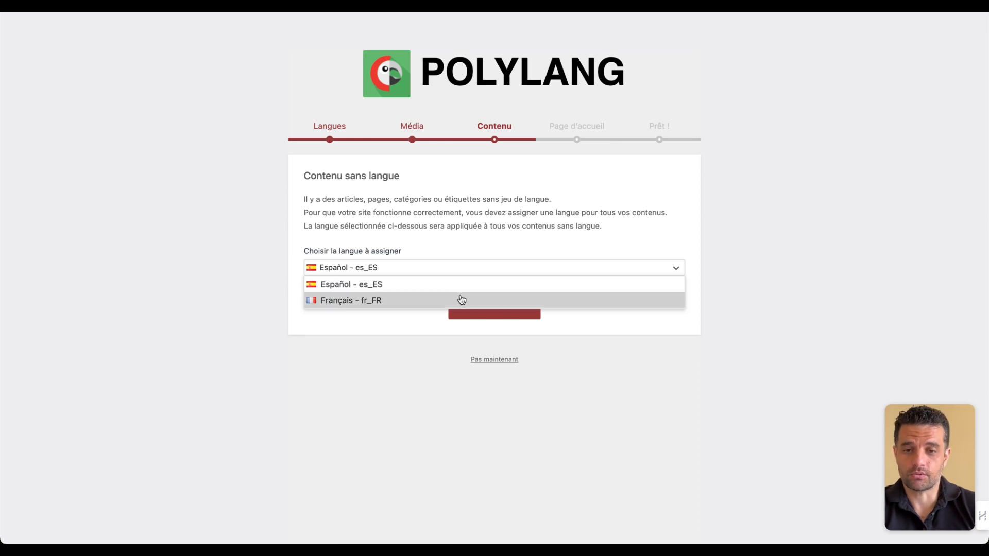
# - Assign Français - fr_FR to all content without a language, and have the home page prepared in Español to finish the wizard
pyautogui.click(461, 300)
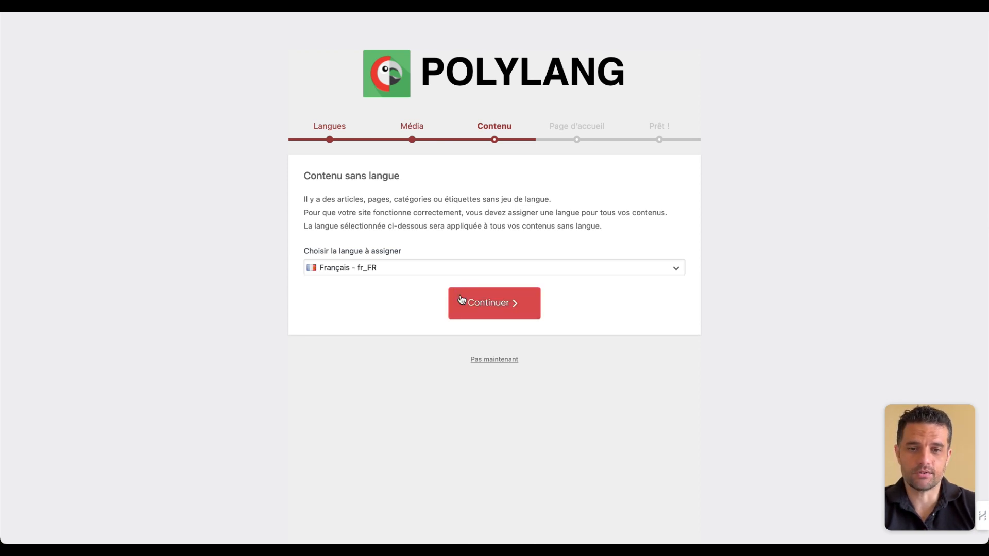
pyautogui.click(462, 301)
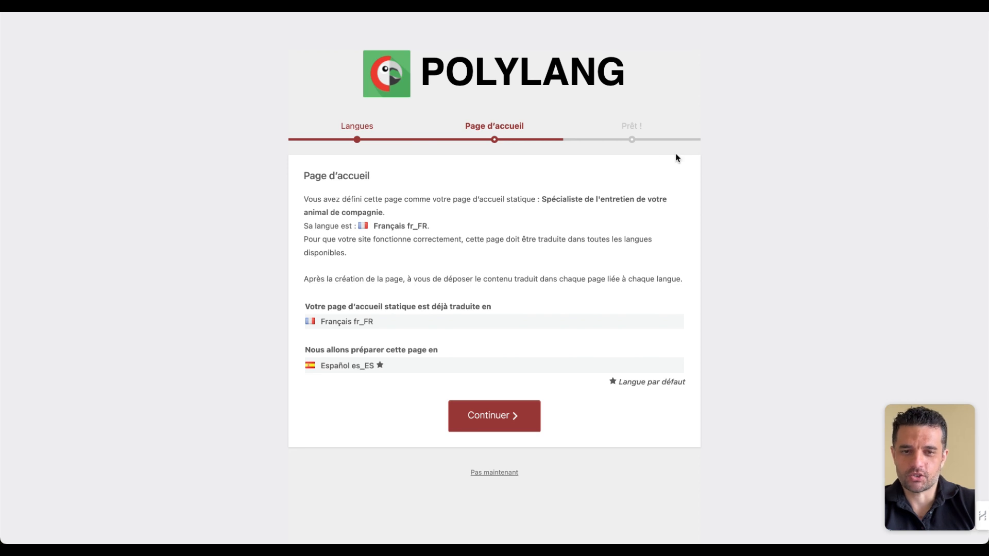
pyautogui.click(499, 421)
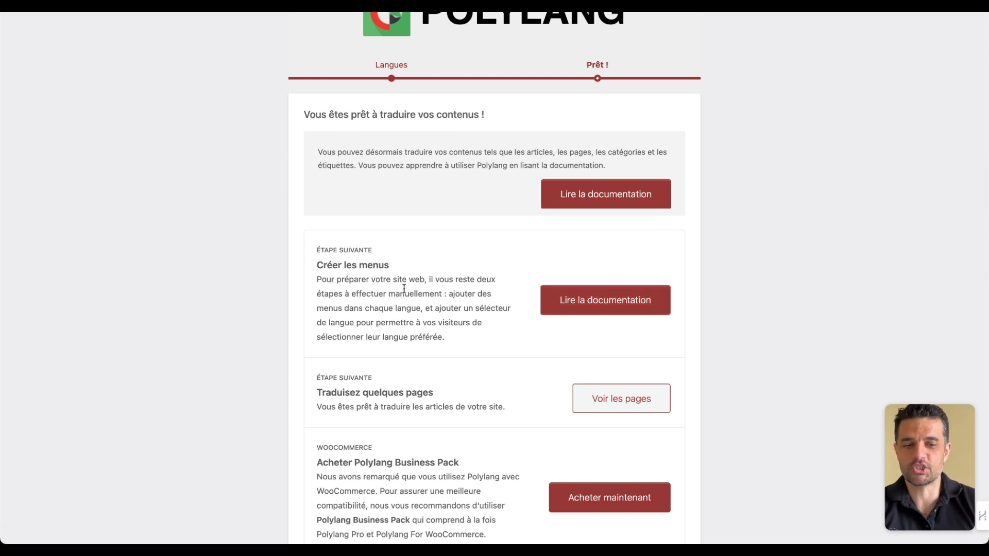
pyautogui.scroll(-3, 404, 288)
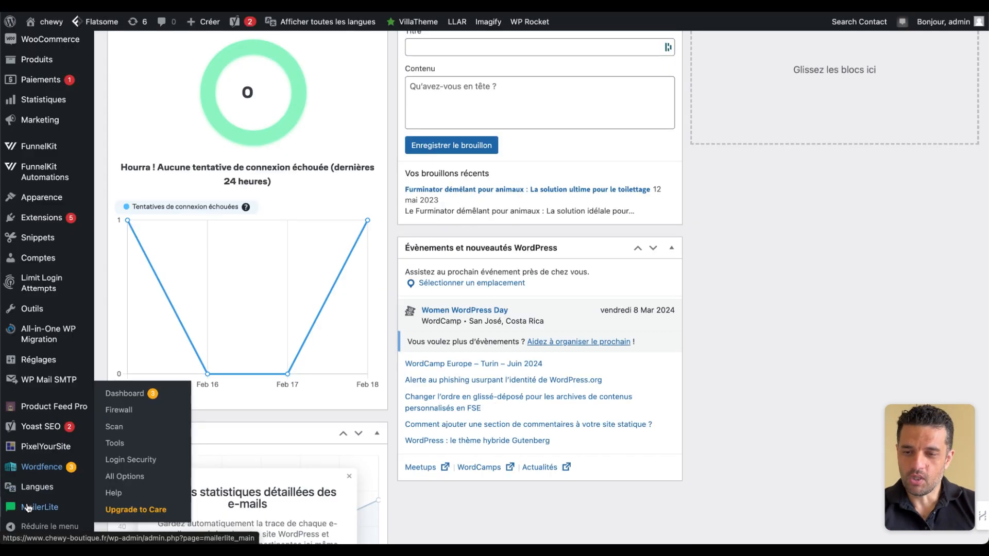
# - Open Polylang's language list and make Français the default language
pyautogui.moveTo(53, 488)
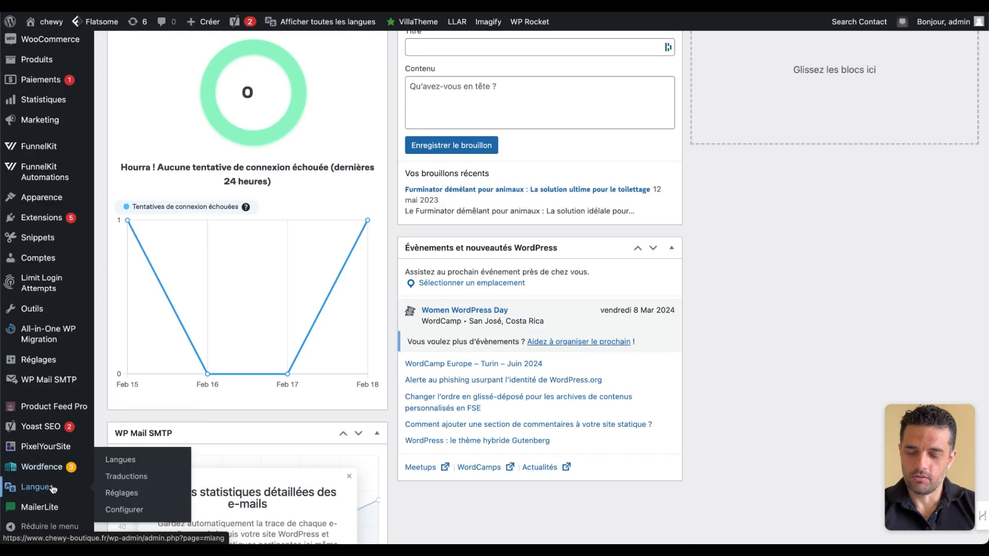
pyautogui.click(138, 460)
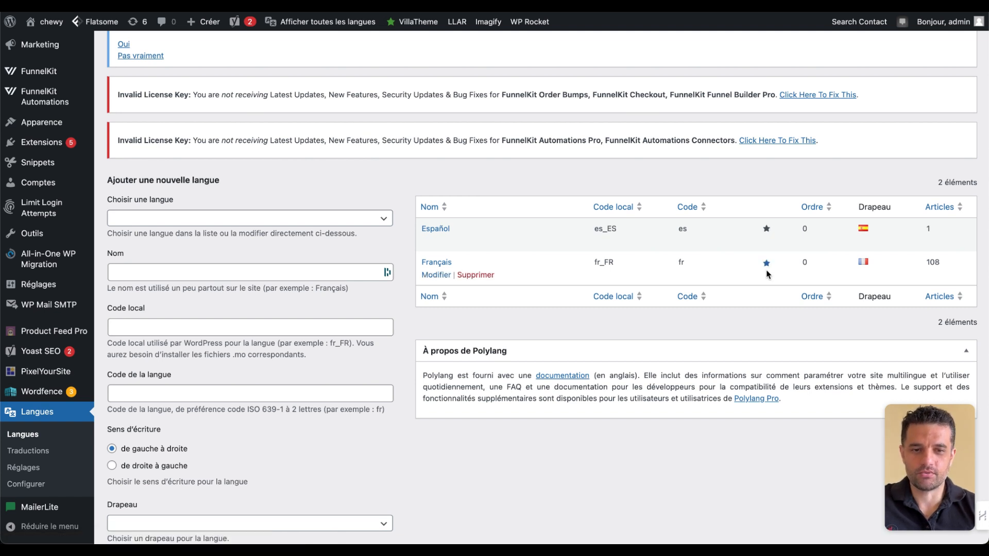
pyautogui.click(766, 263)
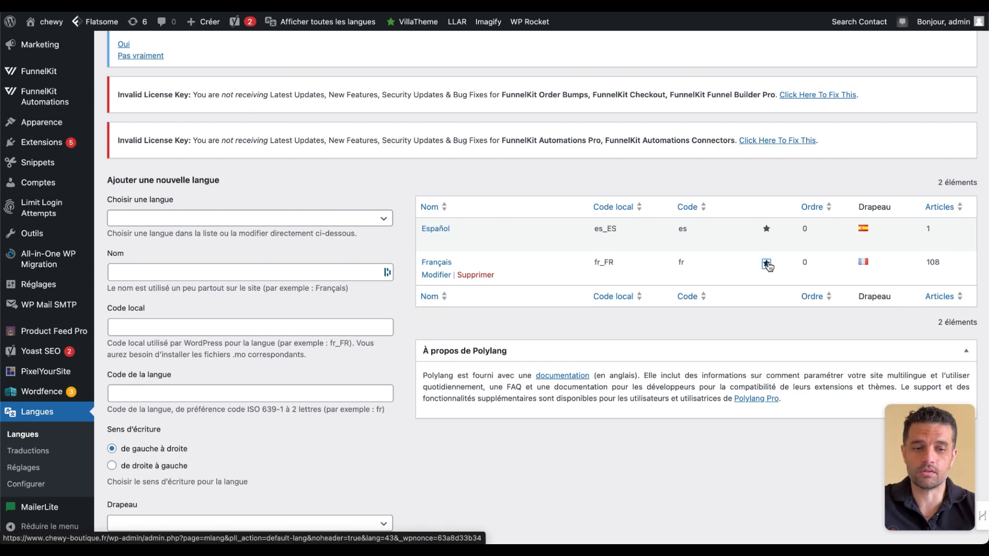
pyautogui.scroll(-15, 725, 328)
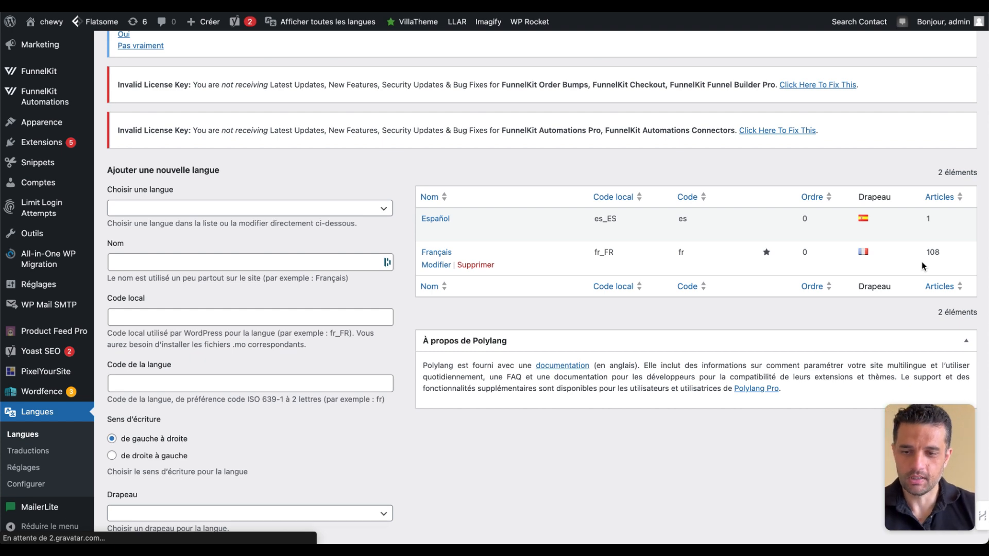
# - Add English - en_GB as a new language with its preset name, codes and United Kingdom flag
pyautogui.scroll(-3, 361, 316)
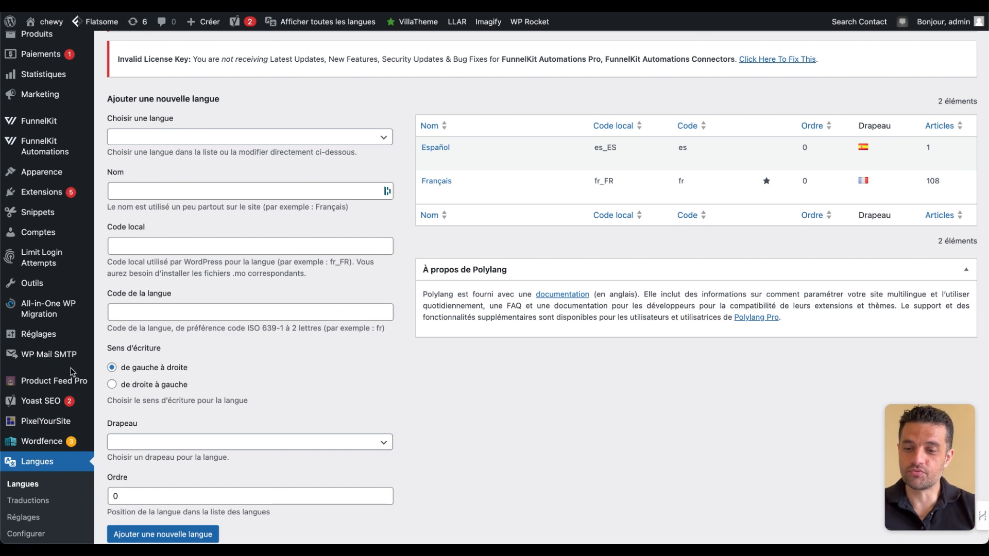
pyautogui.click(380, 137)
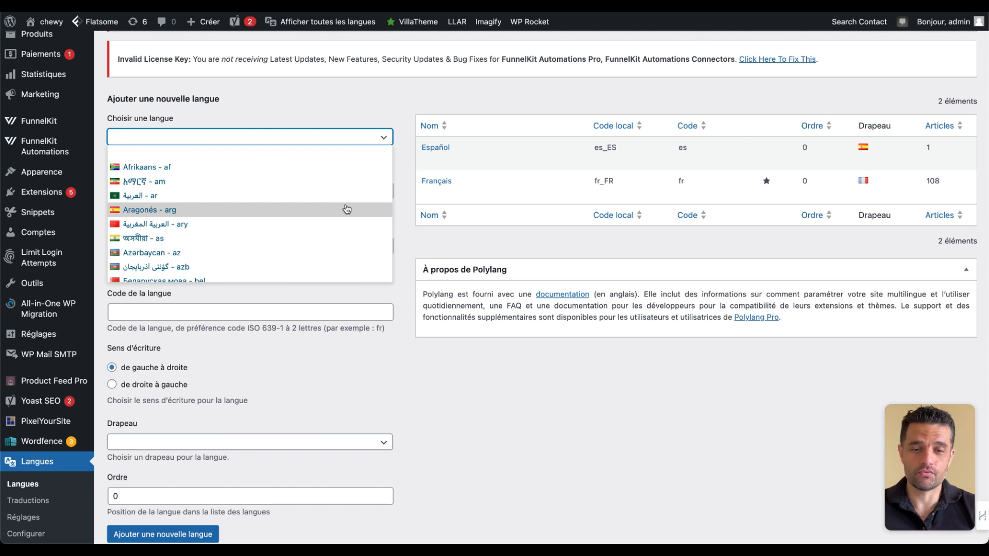
pyautogui.scroll(-3, 346, 208)
pyautogui.click(320, 137)
pyautogui.click(318, 137)
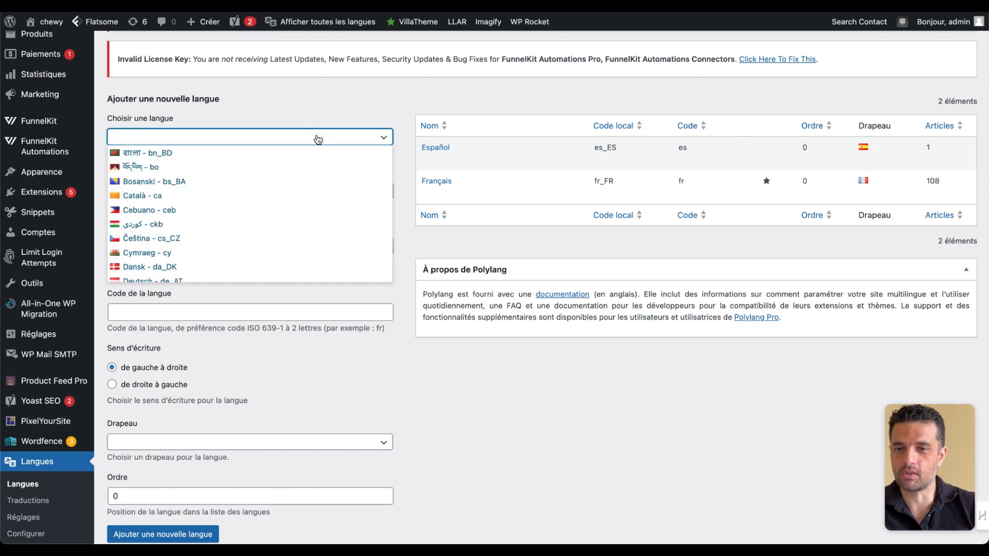
pyautogui.scroll(-5, 207, 193)
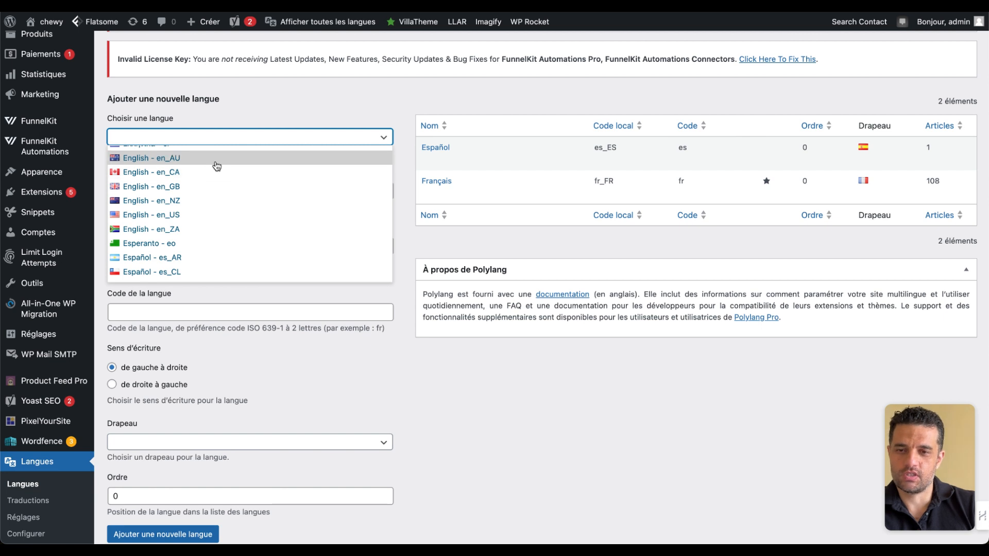
pyautogui.scroll(2, 217, 166)
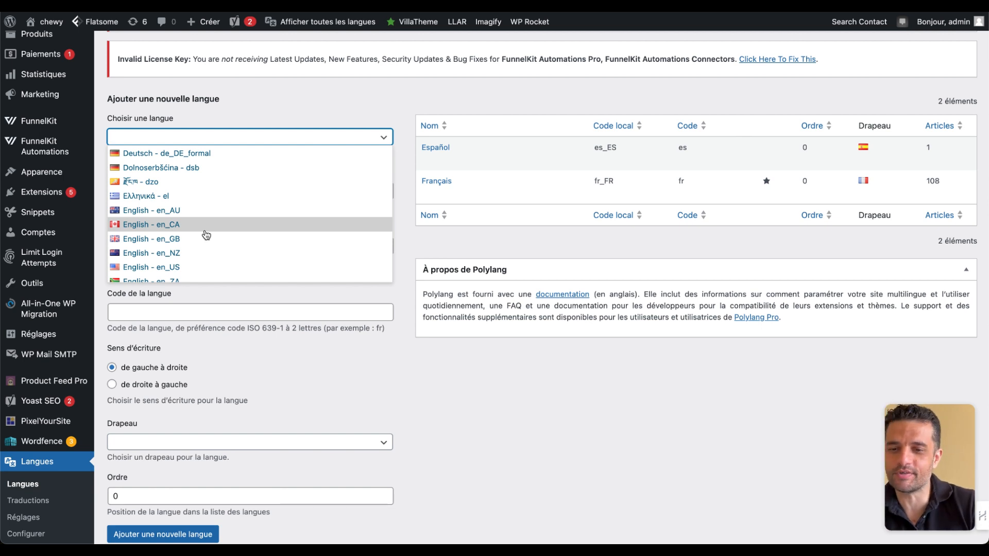
pyautogui.click(181, 239)
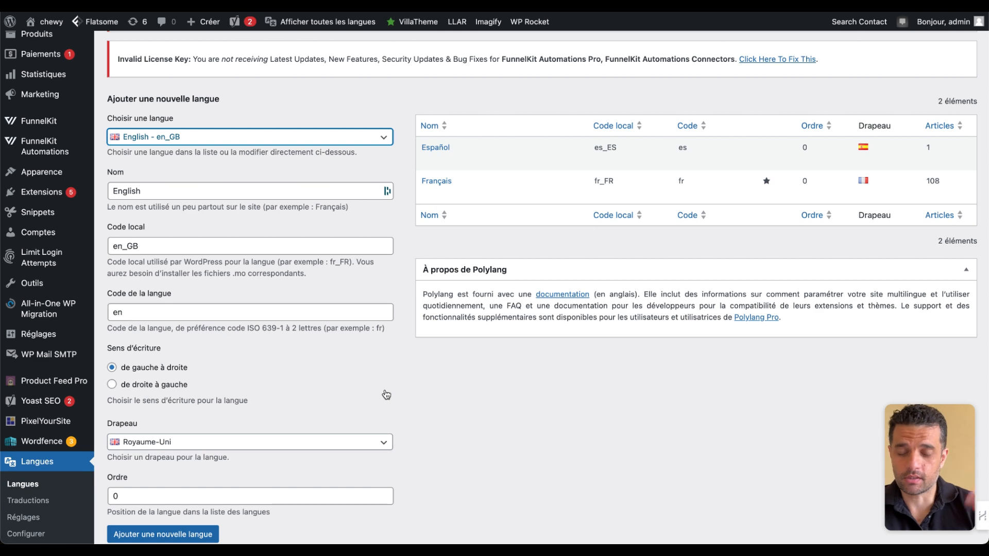
pyautogui.scroll(-2, 386, 395)
pyautogui.click(199, 482)
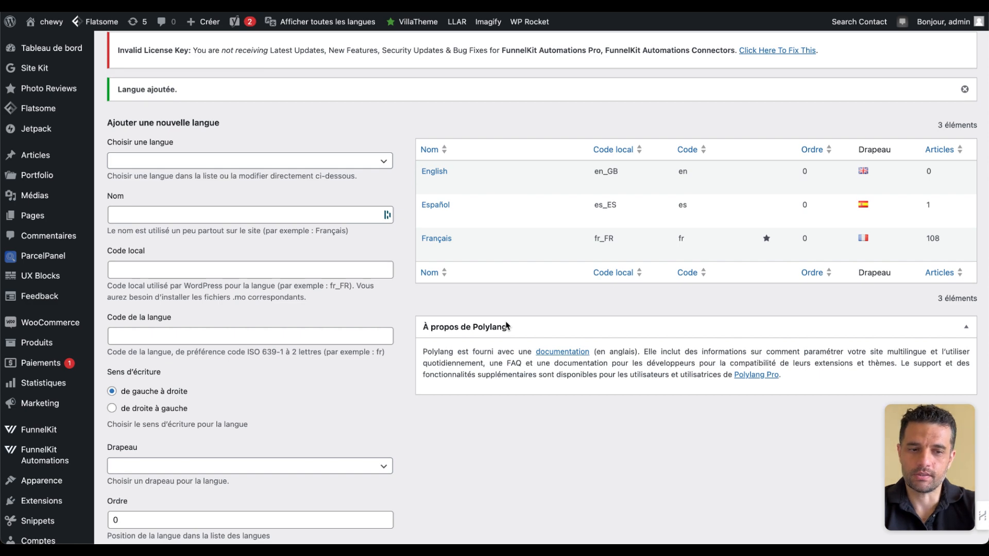
# - Open Polylang's module settings and examine the URL modification options
pyautogui.scroll(-6, 507, 325)
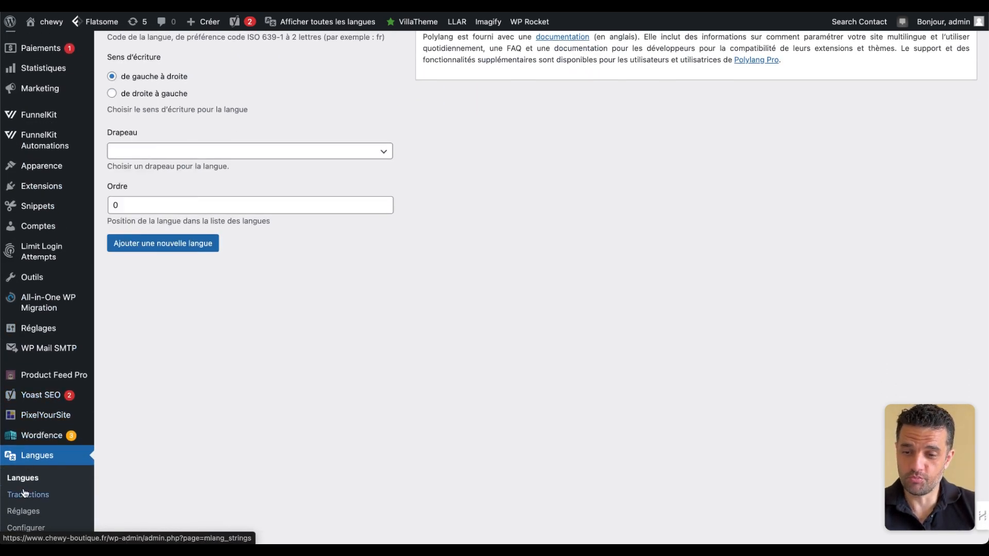
pyautogui.click(31, 509)
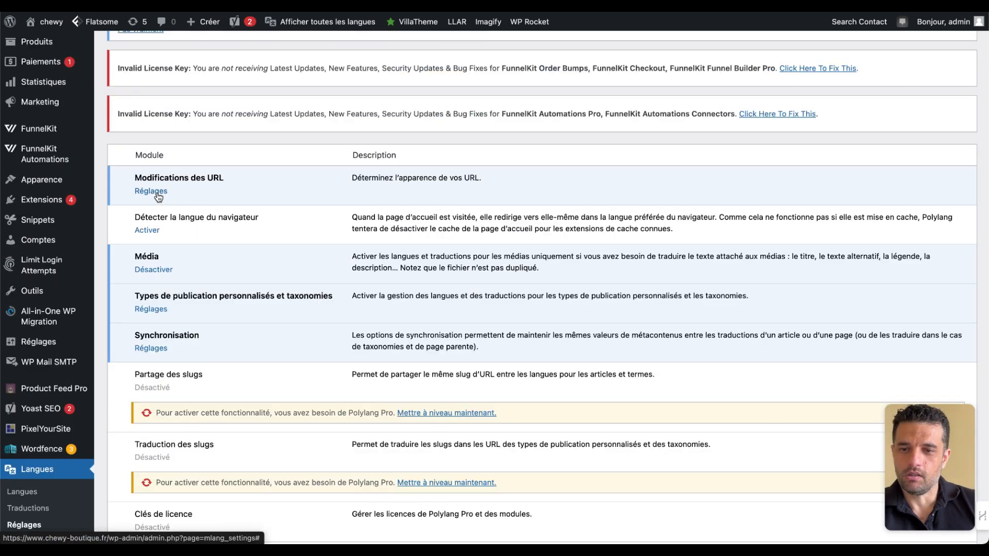
pyautogui.click(151, 192)
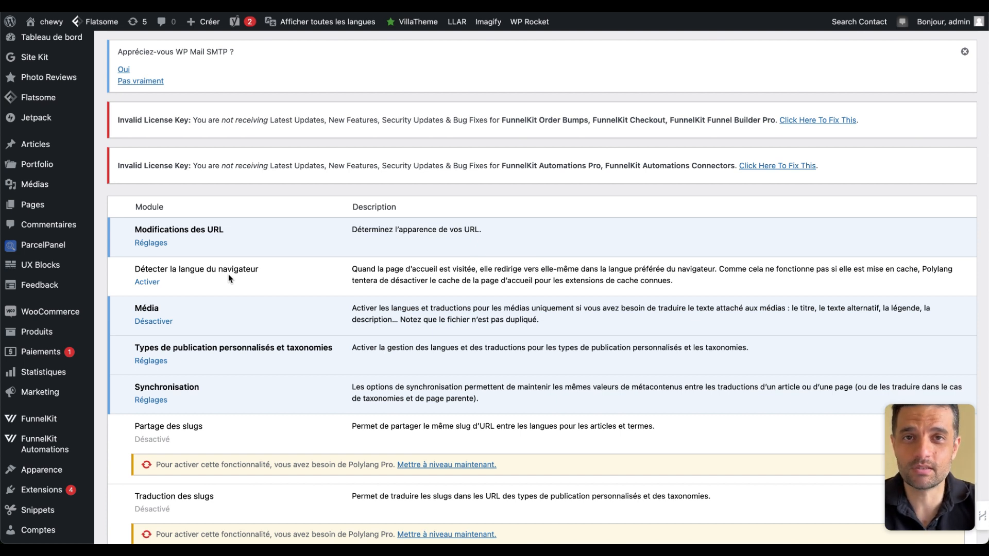
# - Activate the browser language detection module and deactivate the Média module
pyautogui.click(148, 283)
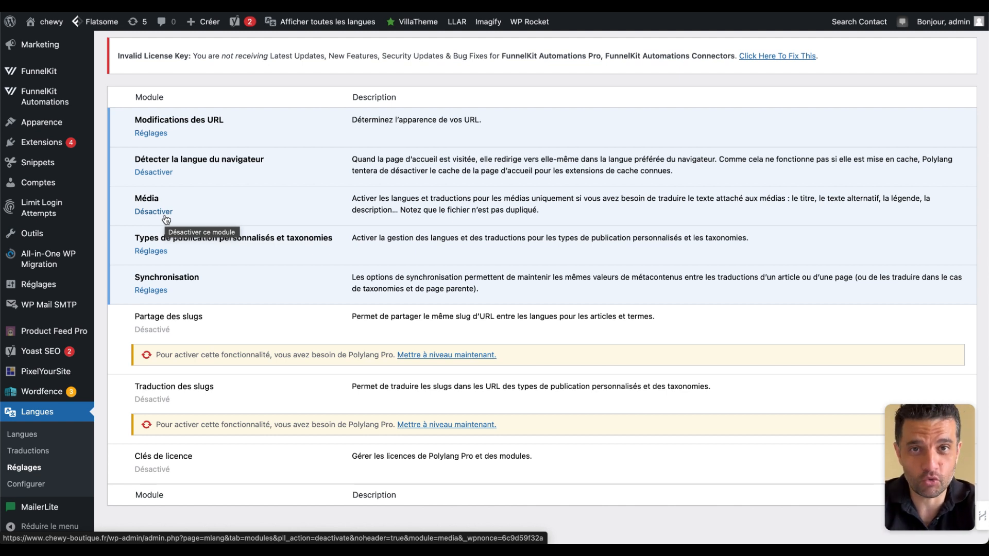
pyautogui.click(165, 218)
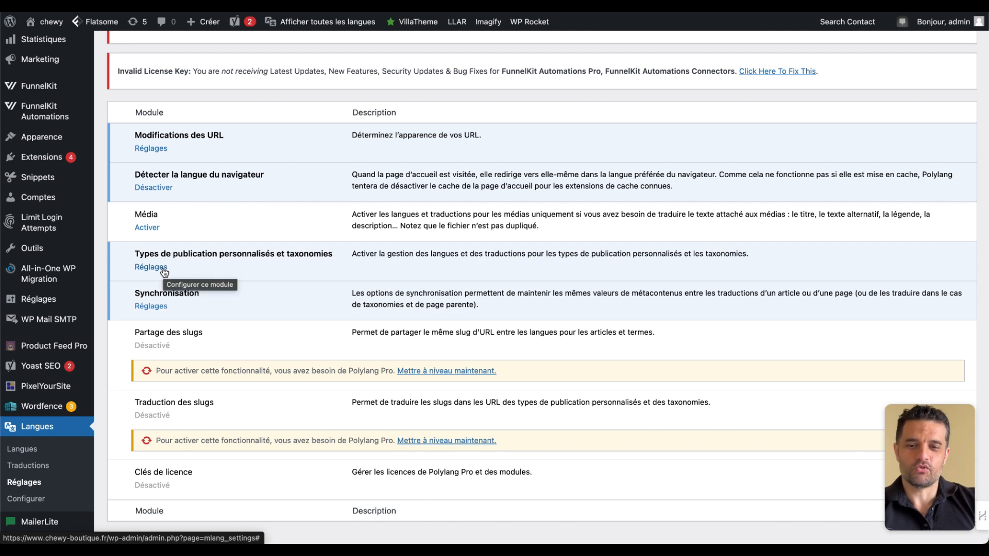
# - Enable translation for products, Optin Confirmation Pages, product categories, product tags and product shipping classes, and save the changes
pyautogui.click(165, 268)
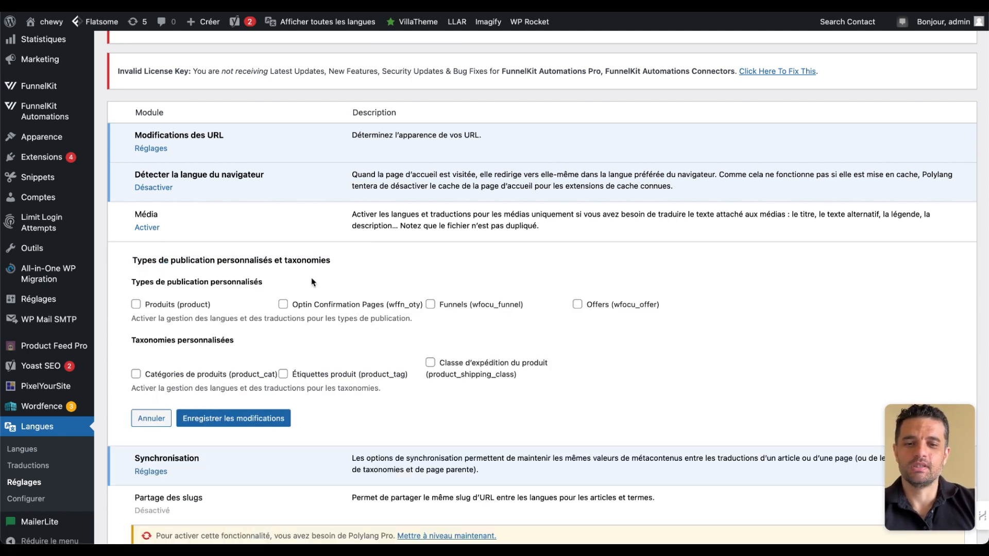
pyautogui.click(138, 306)
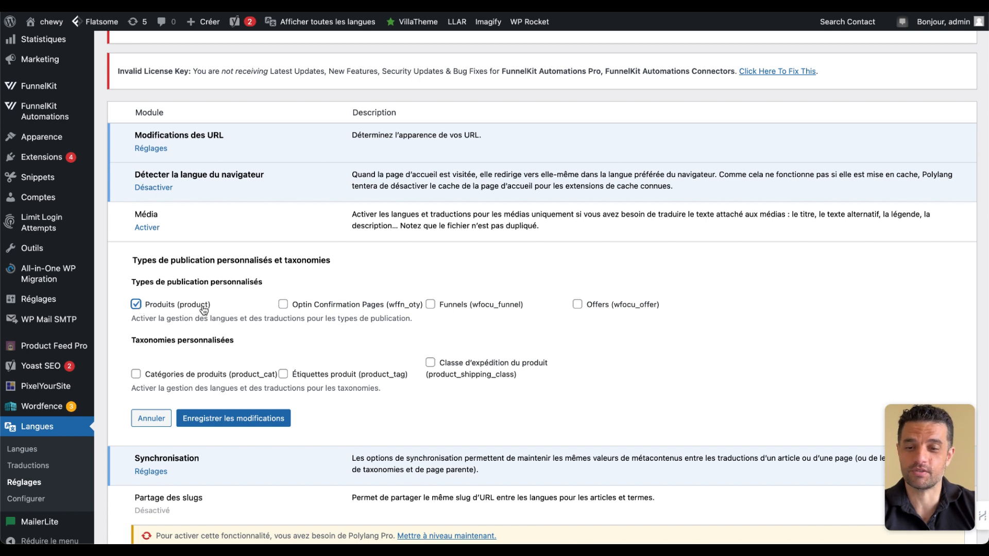
pyautogui.click(298, 307)
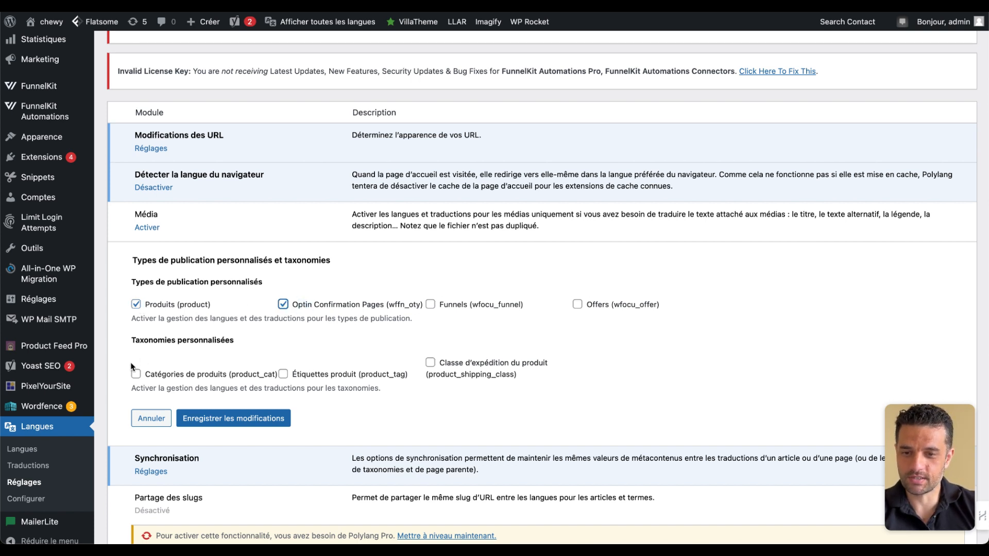
pyautogui.click(135, 376)
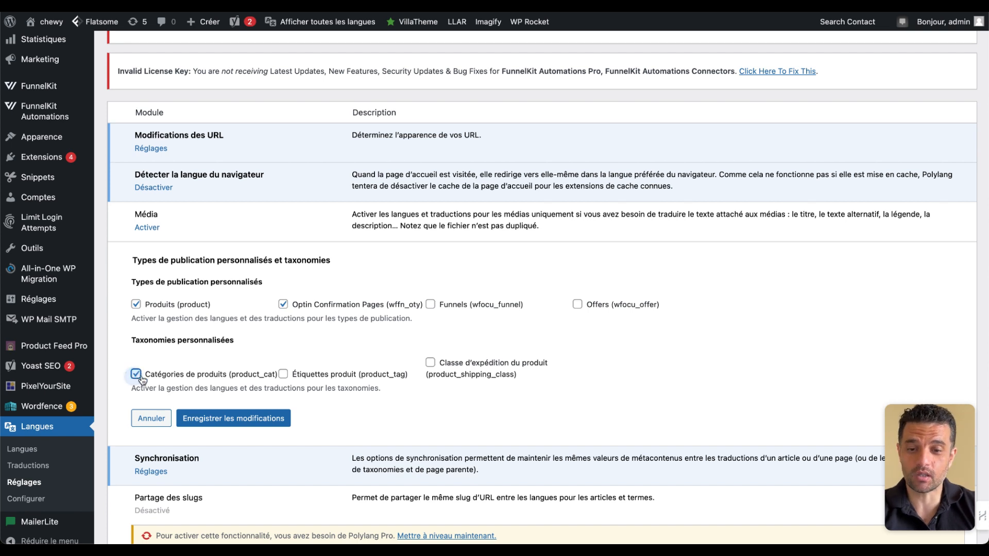
pyautogui.click(283, 374)
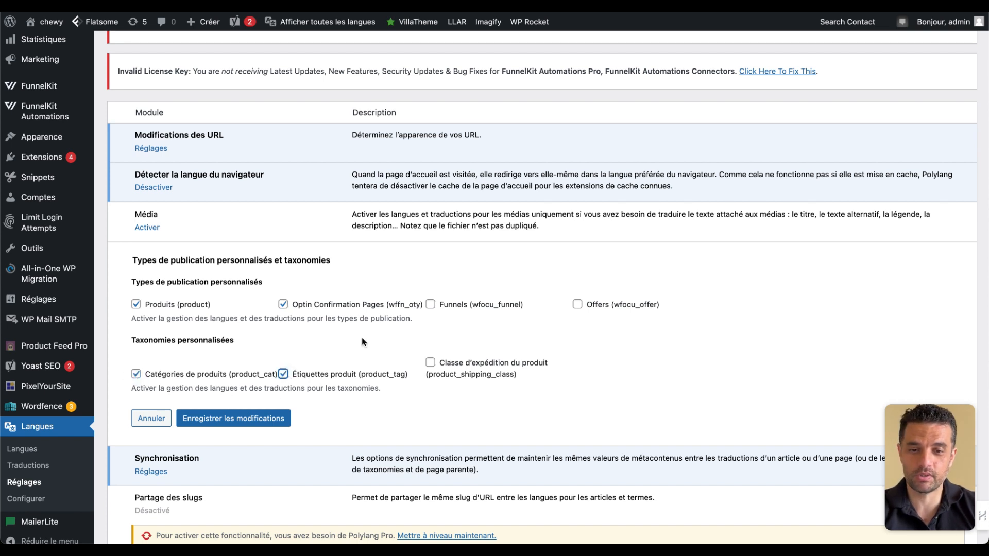
pyautogui.click(430, 362)
pyautogui.click(283, 374)
pyautogui.click(284, 376)
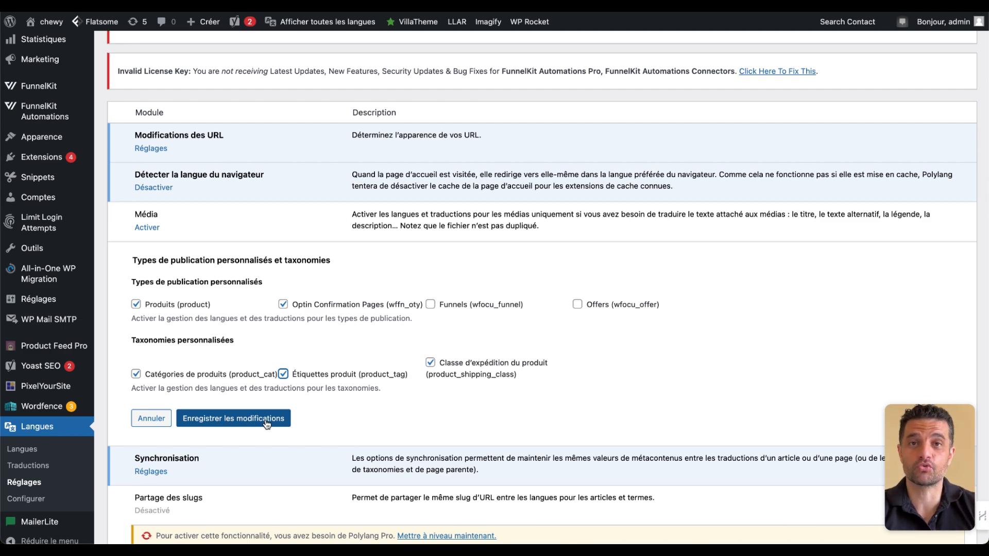
pyautogui.click(266, 424)
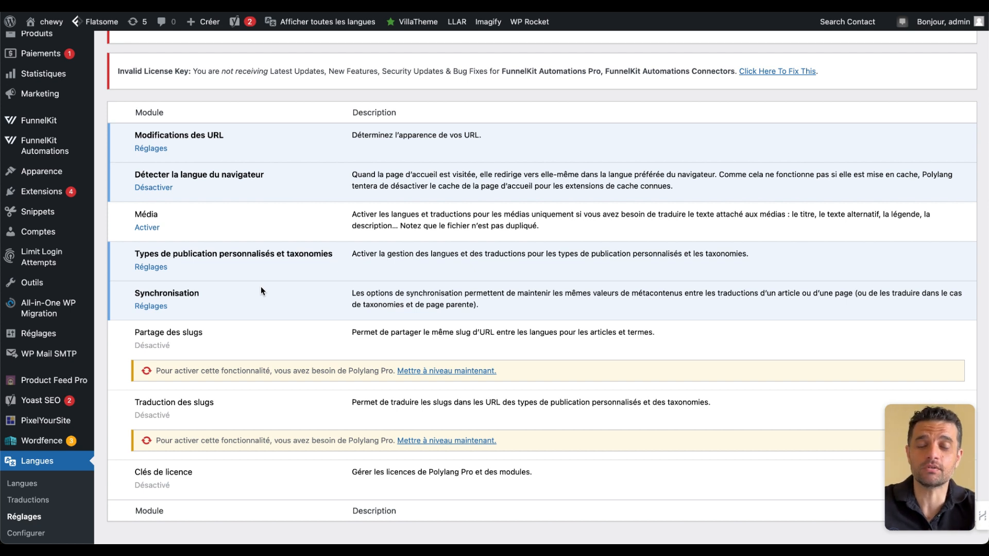
# - Open the list of all posts and add a Spanish translation for "La meilleure Brosse Furminator pour votre Labrador"
pyautogui.scroll(-1, 331, 323)
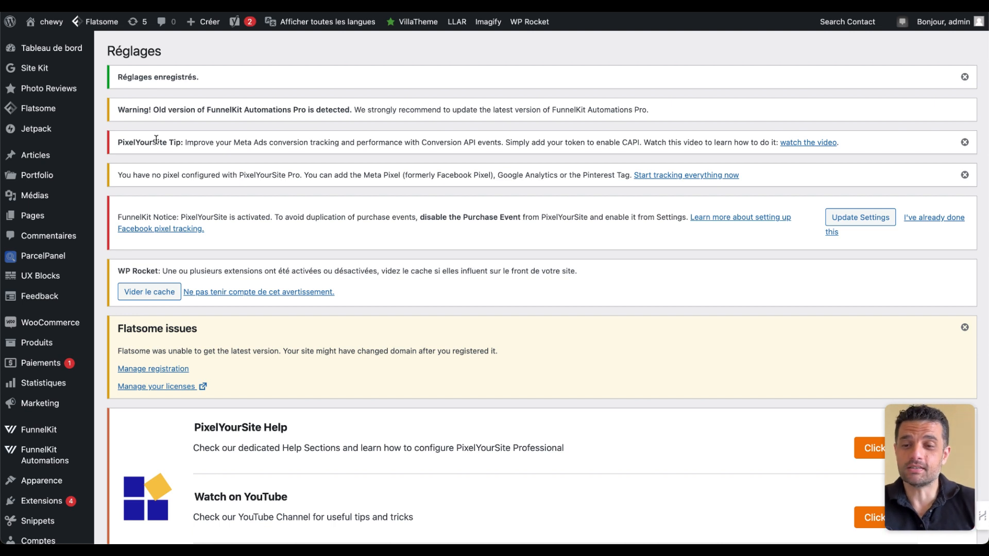
pyautogui.moveTo(37, 155)
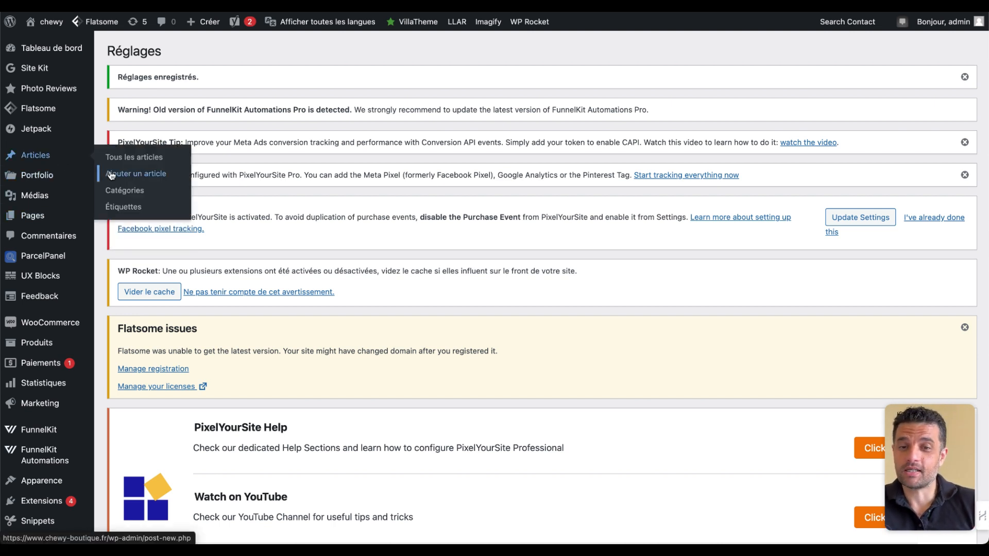
pyautogui.click(125, 164)
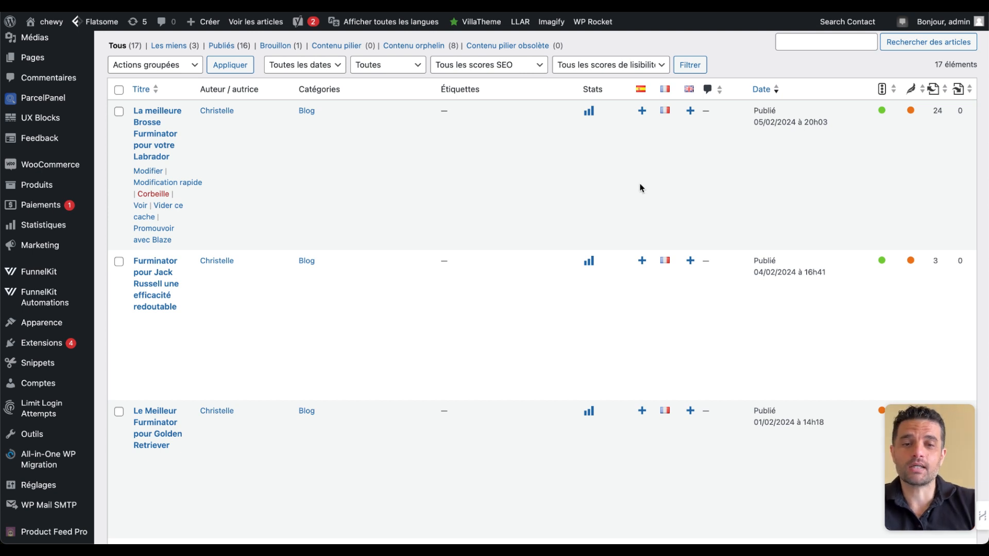
pyautogui.scroll(-3, 639, 183)
pyautogui.scroll(3, 640, 183)
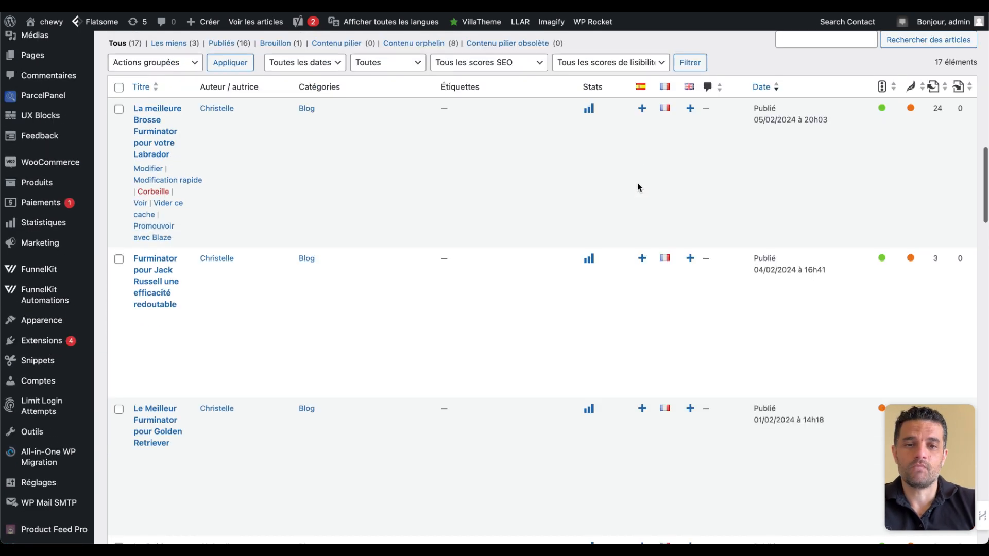
pyautogui.click(642, 109)
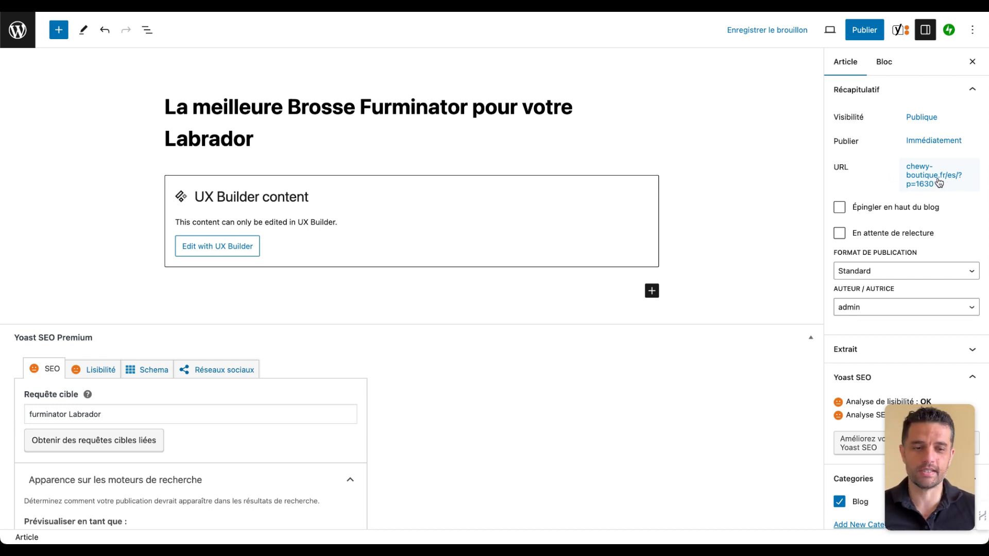
# - Switch the post's UX Builder content block to HTML editing and select its entire code
pyautogui.click(314, 201)
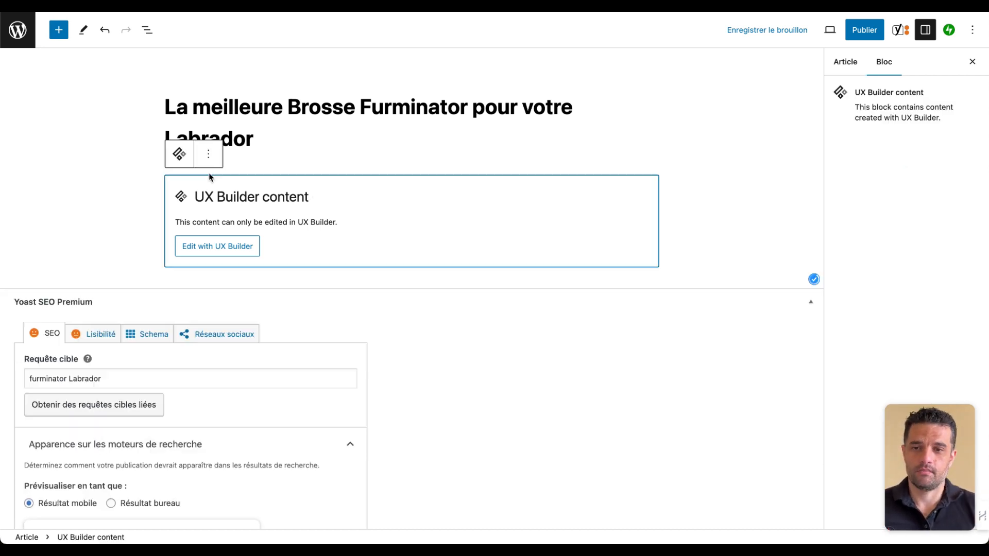
pyautogui.click(208, 154)
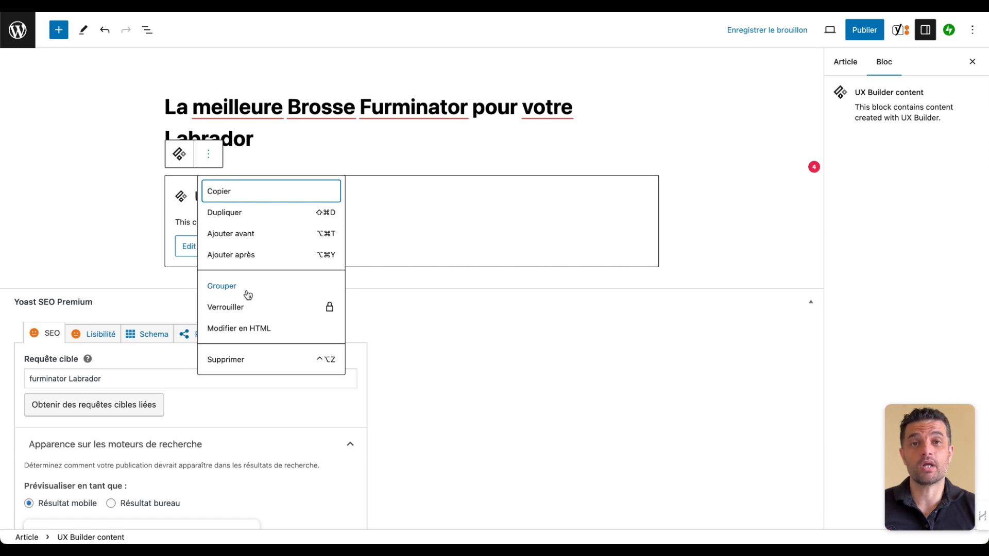
pyautogui.click(252, 329)
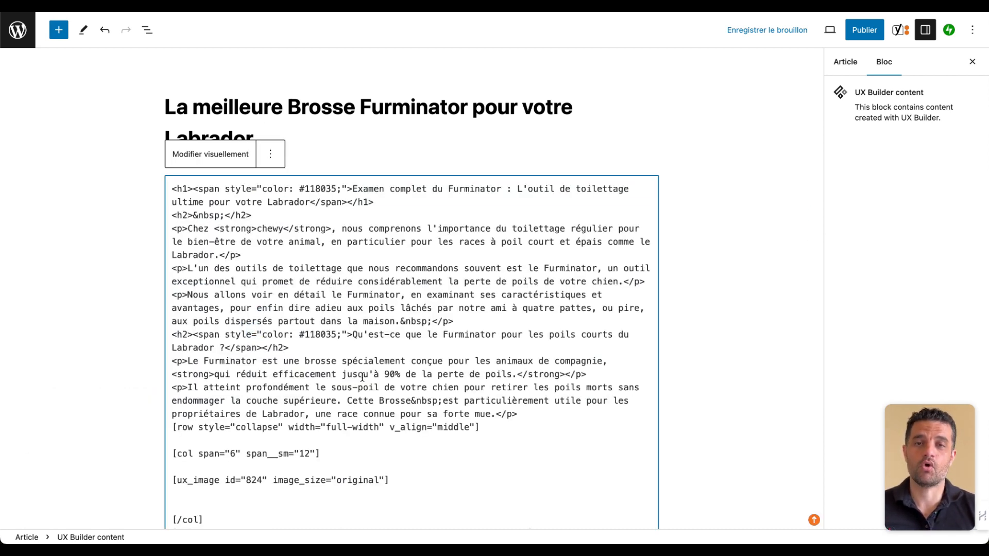
pyautogui.press('super+a')
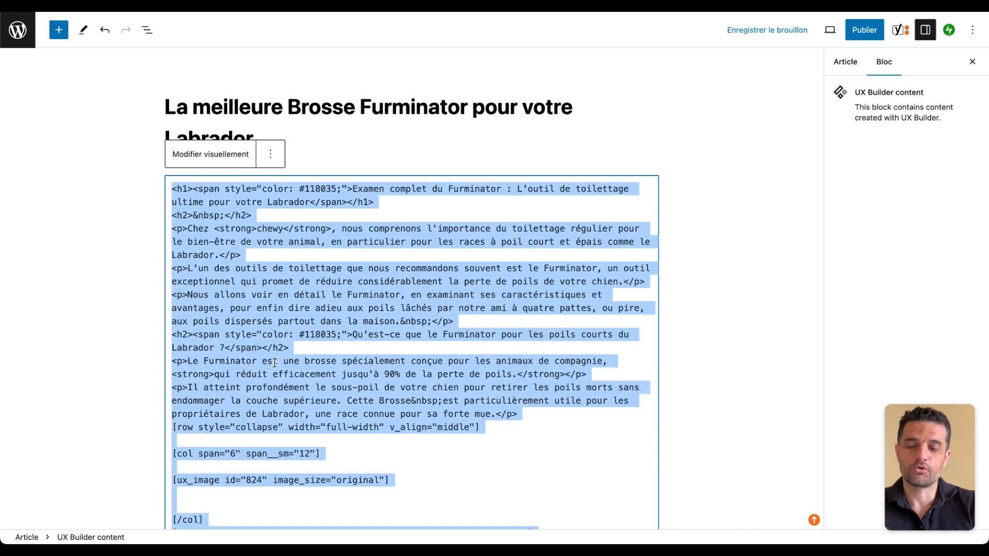
# - Open ChatGPT in a new browser tab and set the model to GPT-3.5
pyautogui.press('super+t')
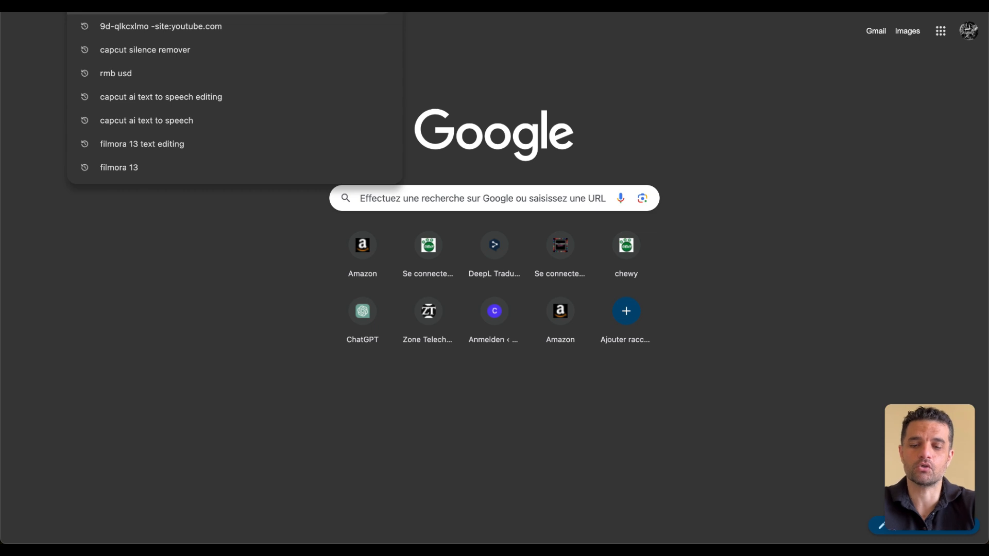
pyautogui.write('chat')
pyautogui.press('Return')
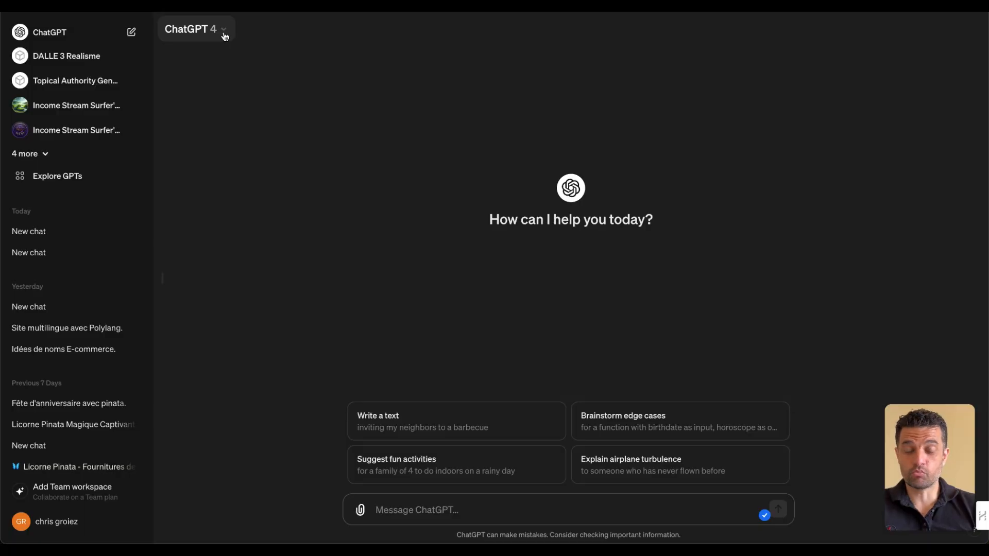
pyautogui.click(224, 35)
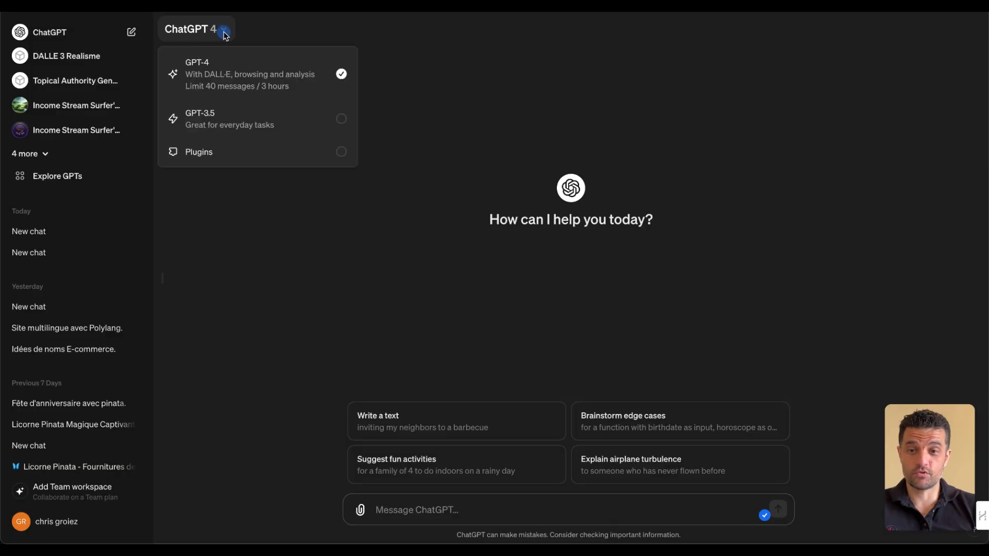
pyautogui.click(244, 111)
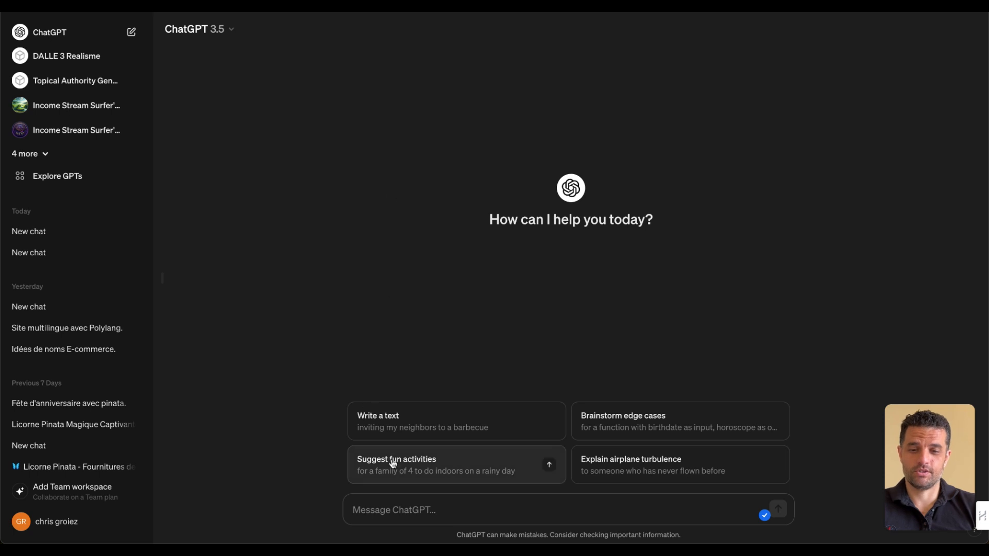
# - Write a French prompt asking ChatGPT to translate the page into Spanish while keeping its HTML structure, and include the copied post code
pyautogui.click(404, 515)
pyautogui.write('traduis')
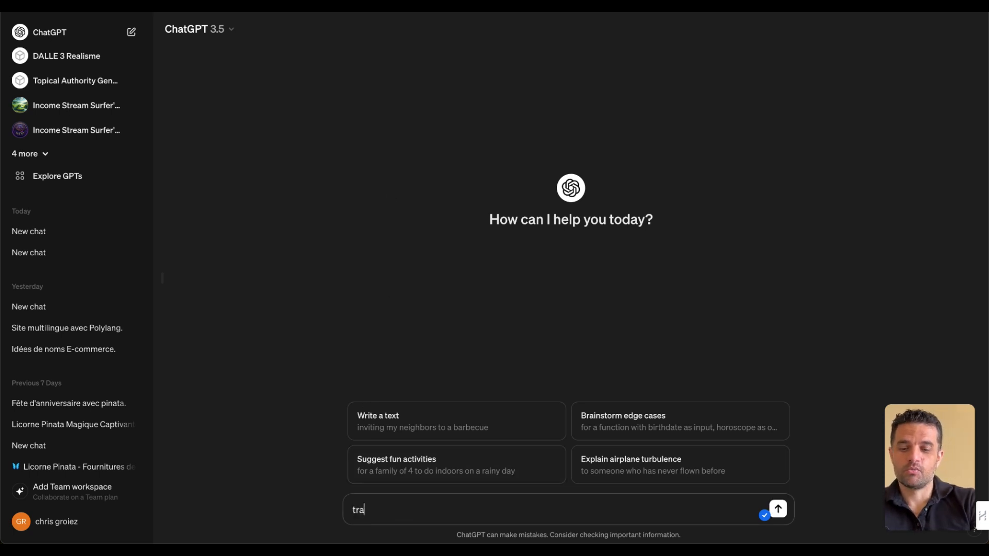
pyautogui.press('super+v')
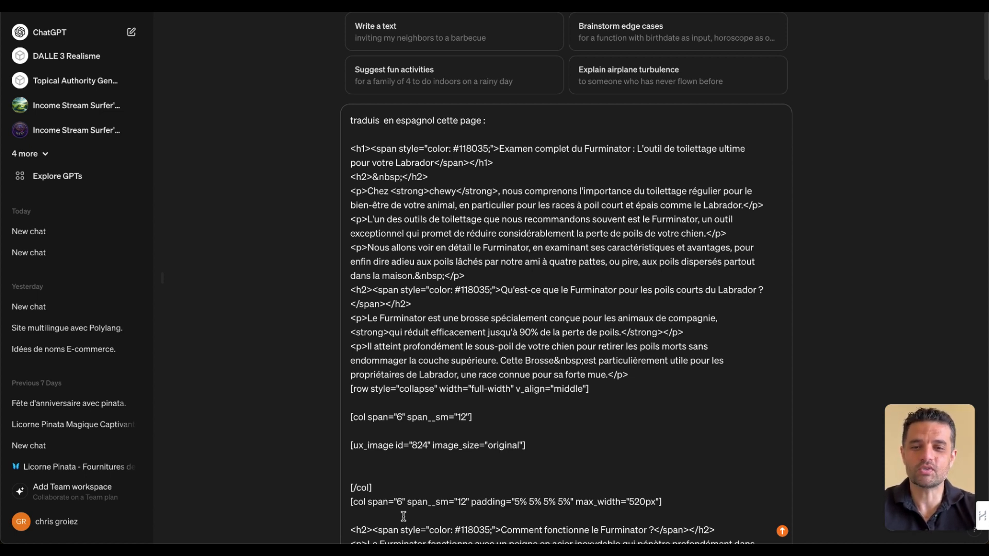
pyautogui.press('BackSpace')
pyautogui.press('BackSpace')
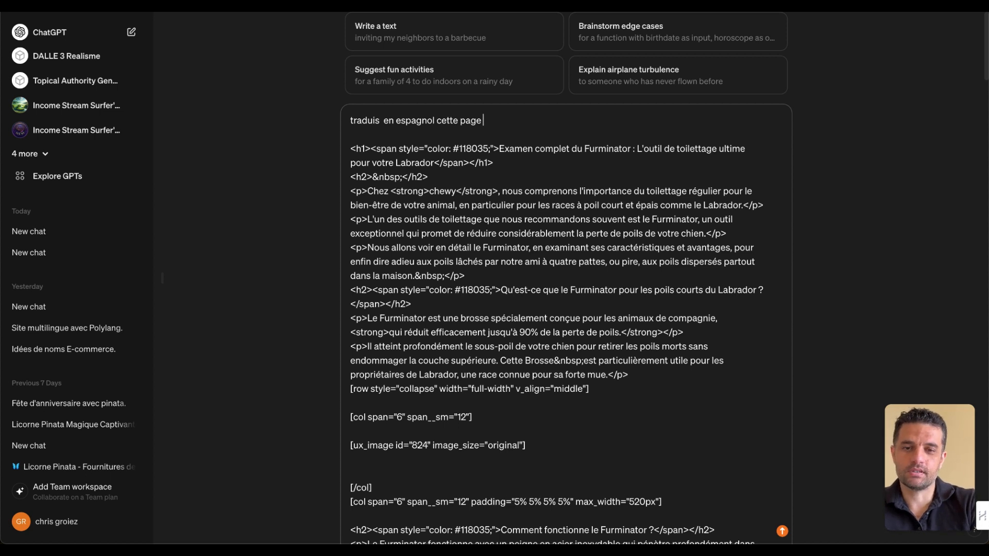
pyautogui.write('et')
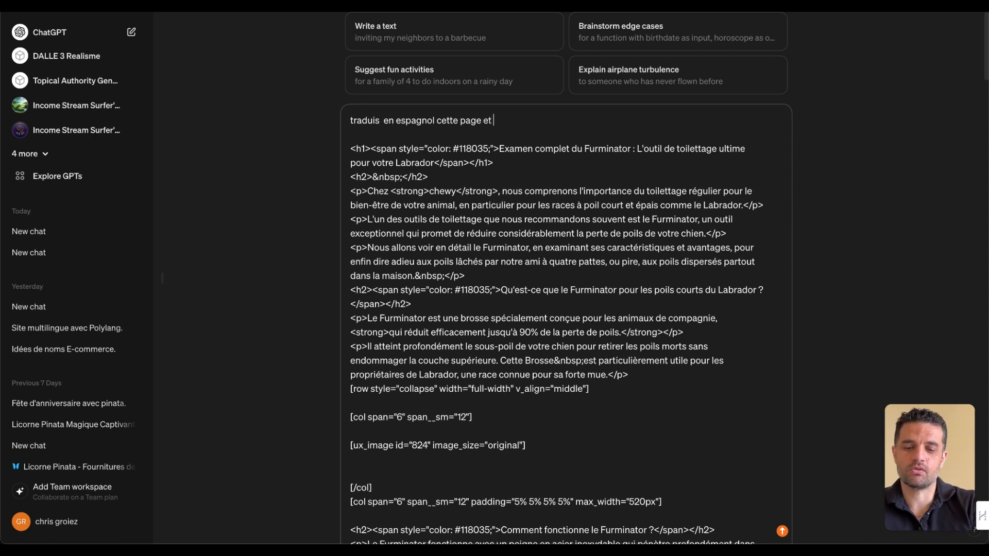
pyautogui.write(' conserve la dstructur')
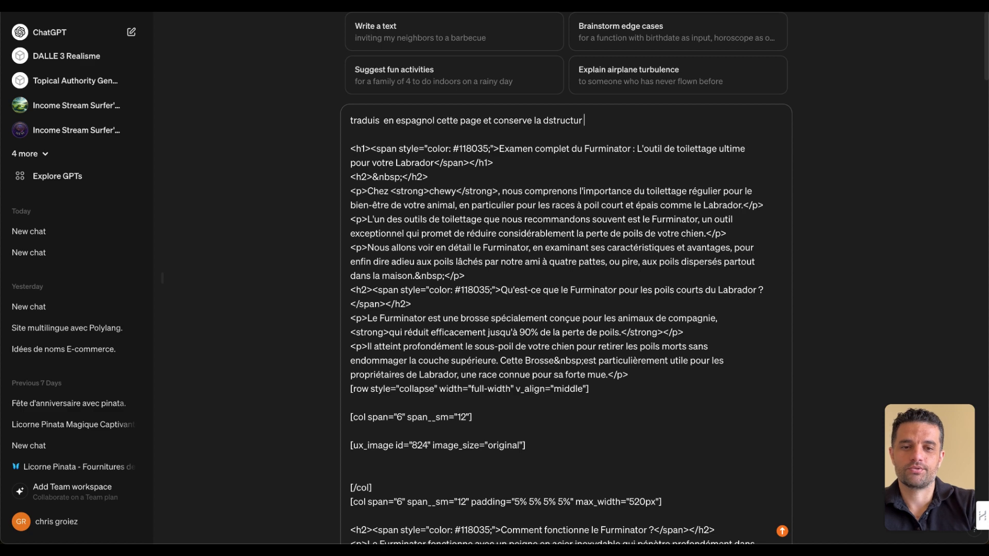
pyautogui.write(' ht')
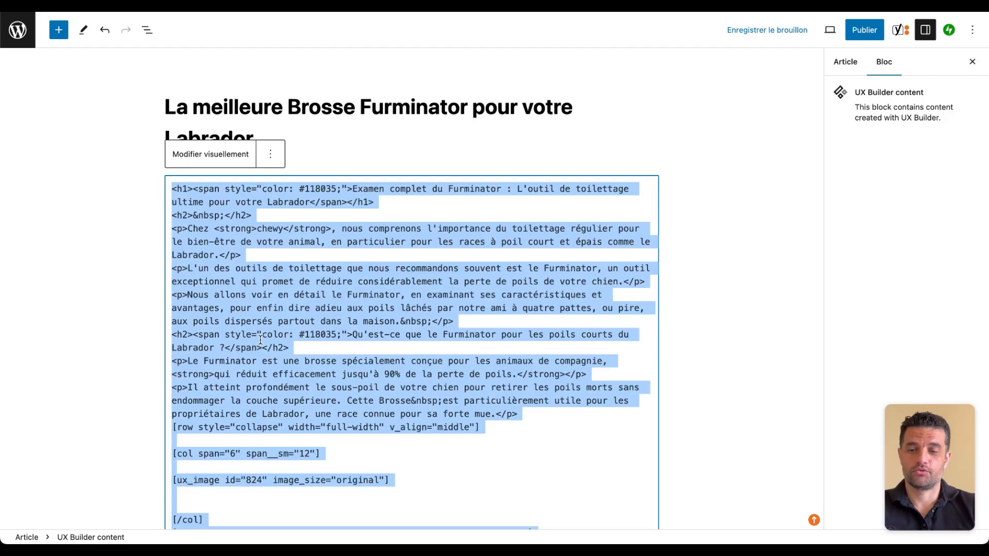
# - Return to the Spanish post and translate its title with DeepL as "El mejor cepillo Furminator para su Labrador"
pyautogui.press('BackSpace')
pyautogui.hotkey('ctrl', 'v')
pyautogui.scroll(10, 369, 209)
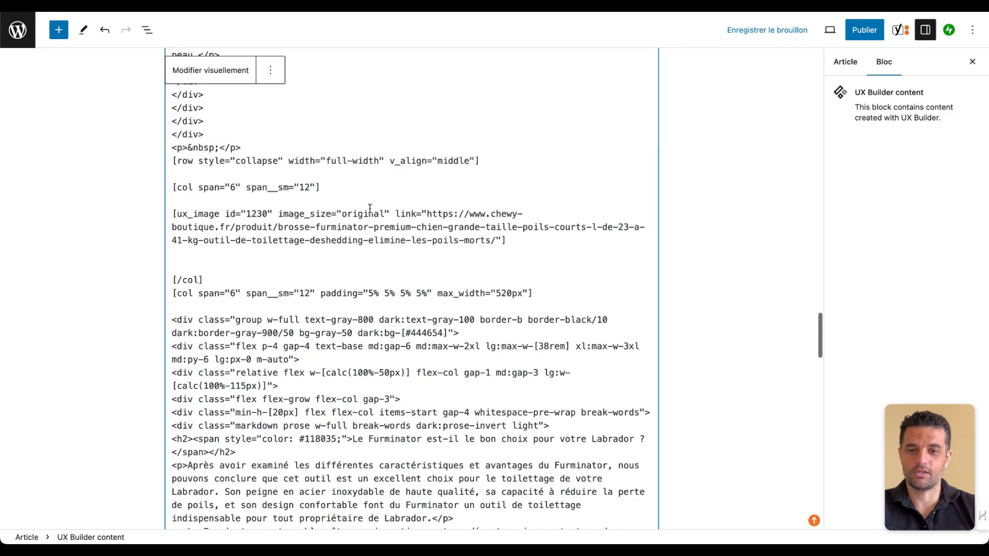
pyautogui.scroll(15, 370, 209)
pyautogui.tripleClick(387, 84)
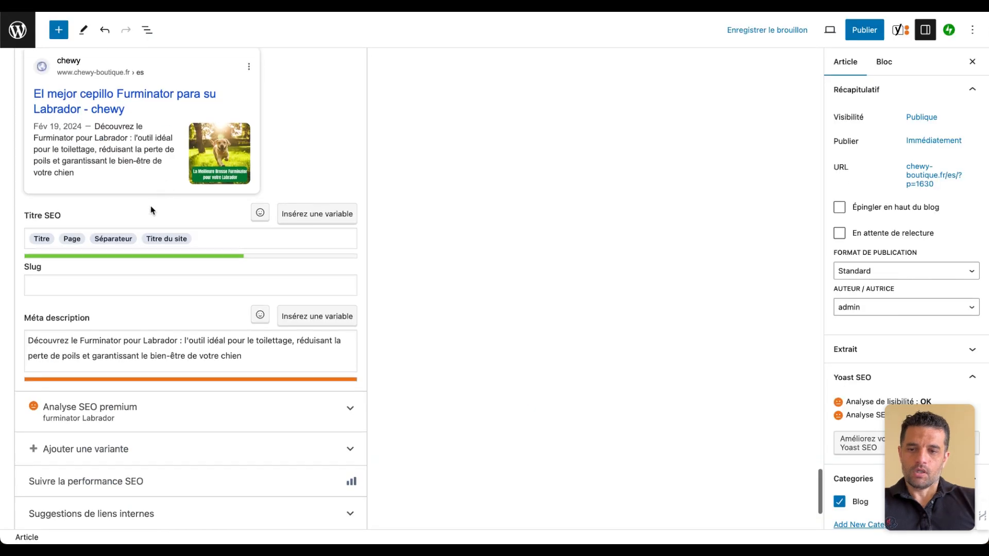
# - Select the French meta description, and review the Yoast search preview and the post's HTML content
pyautogui.tripleClick(88, 342)
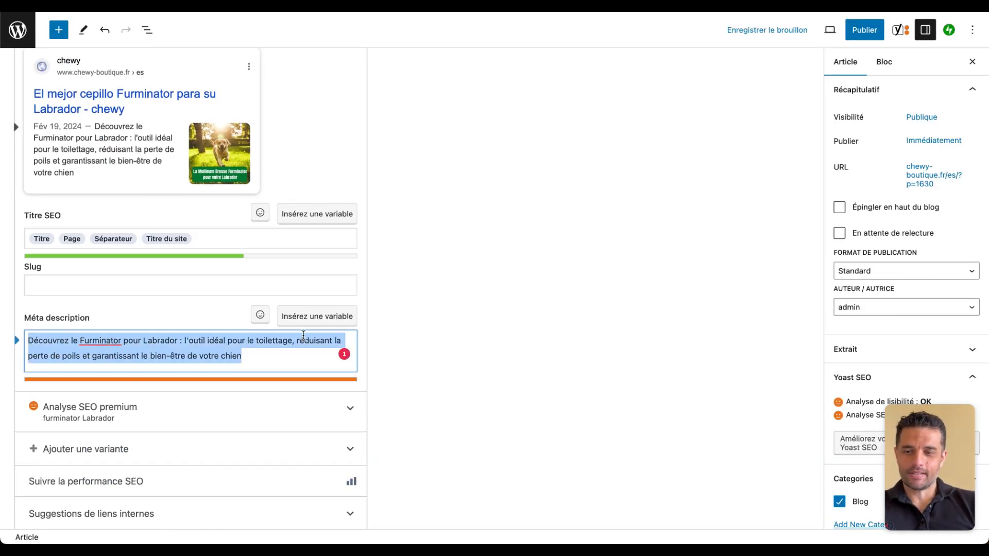
pyautogui.scroll(4, 465, 264)
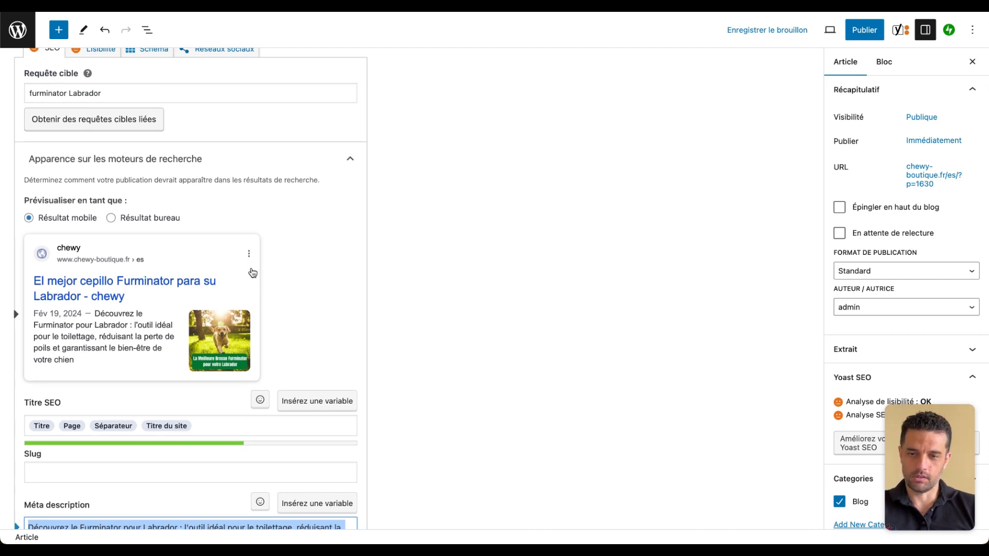
pyautogui.scroll(3, 611, 340)
pyautogui.scroll(7, 610, 340)
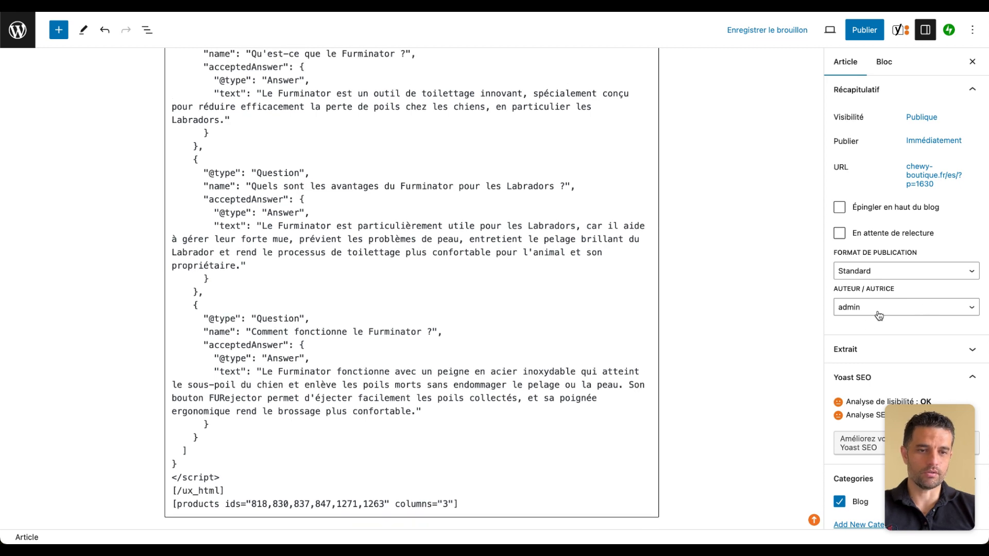
pyautogui.scroll(15, 739, 267)
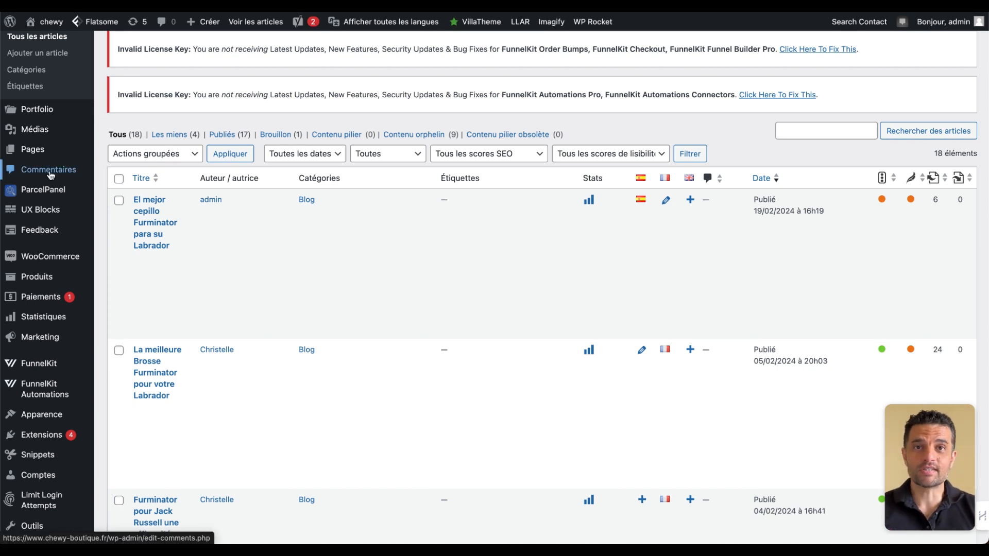
# - Open the list of all pages and add an English translation for the home page "Spécialiste de l'entretien de votre animal de compagnie"
pyautogui.moveTo(32, 152)
pyautogui.click(114, 152)
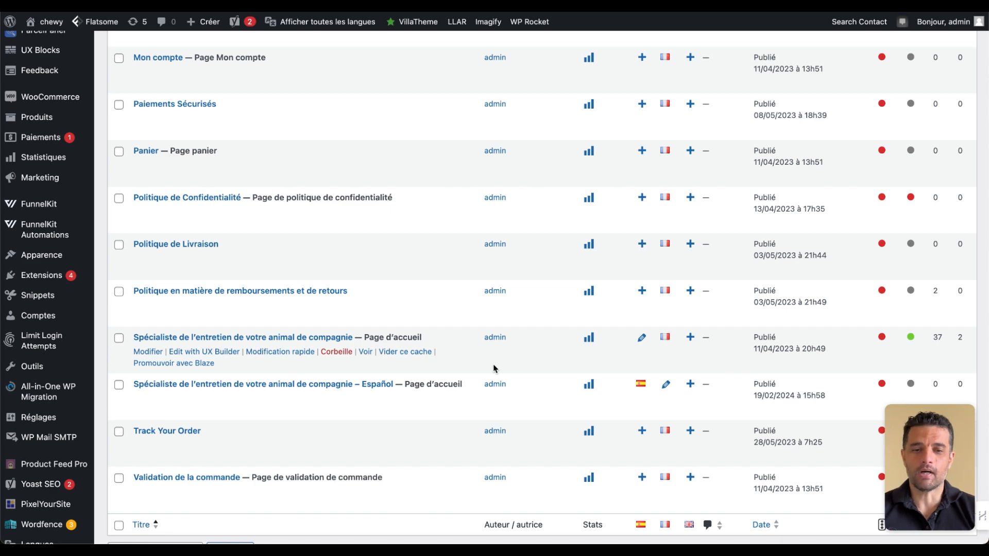
pyautogui.scroll(5, 575, 350)
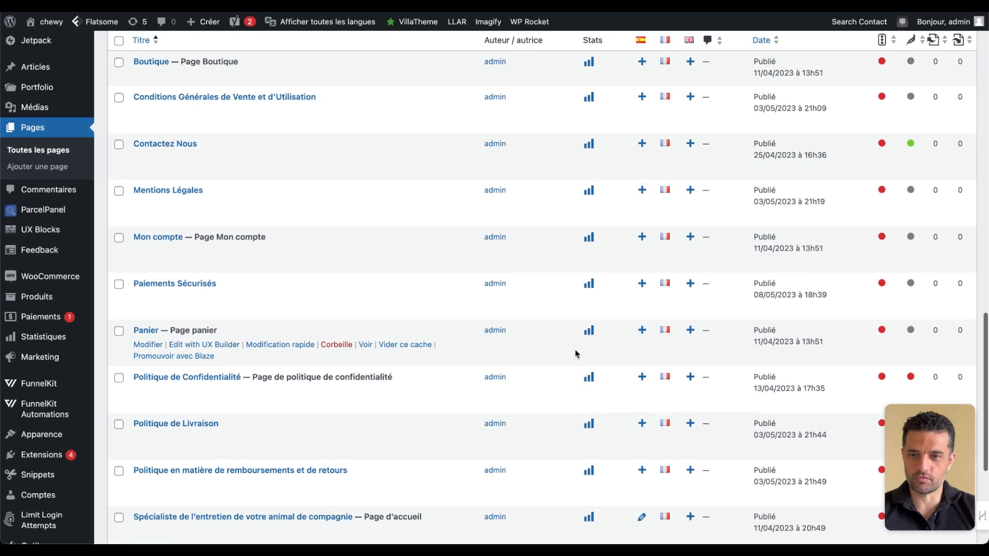
pyautogui.scroll(-6, 575, 350)
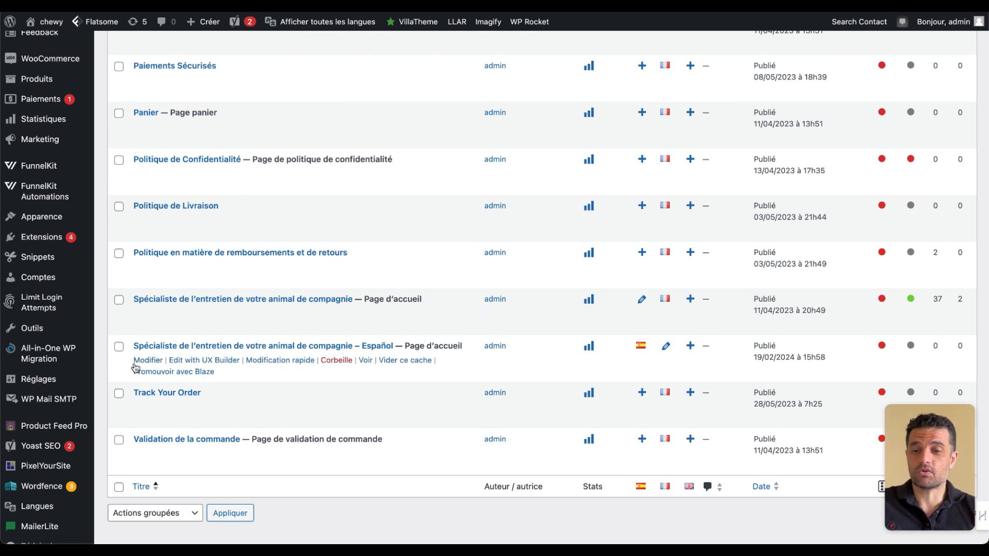
pyautogui.click(691, 299)
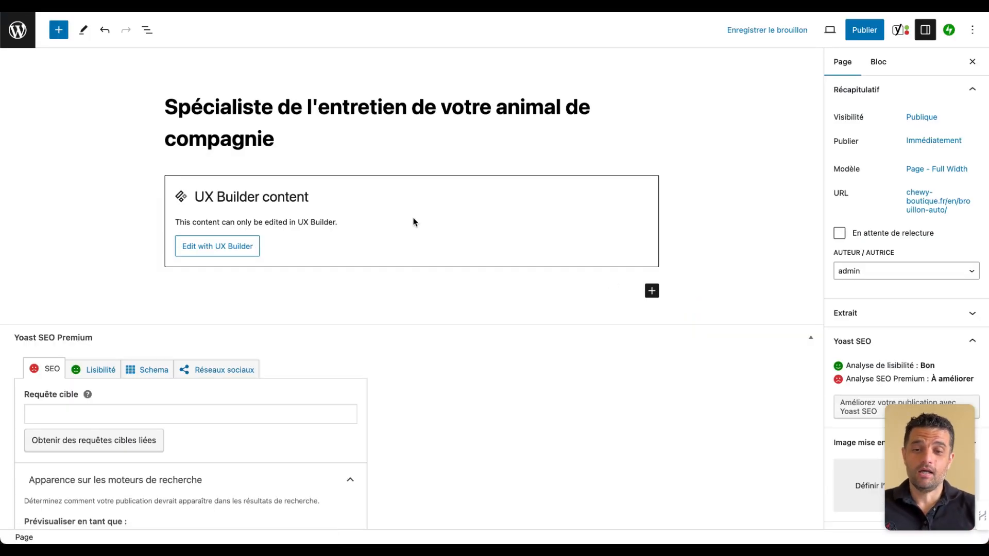
# - Switch the English home page's UX Builder content block to HTML editing and select all of its code
pyautogui.click(327, 200)
pyautogui.click(209, 153)
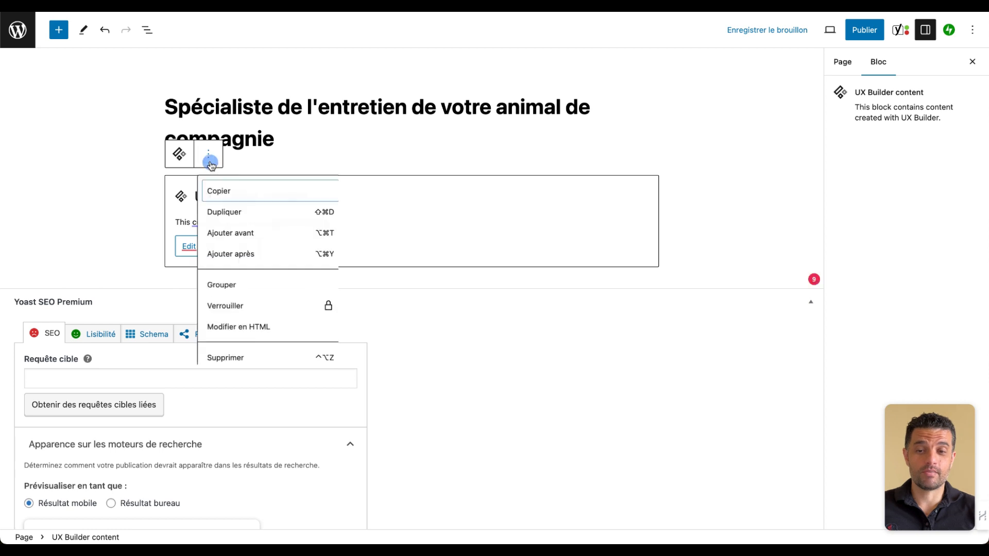
pyautogui.click(291, 328)
pyautogui.press('super+a')
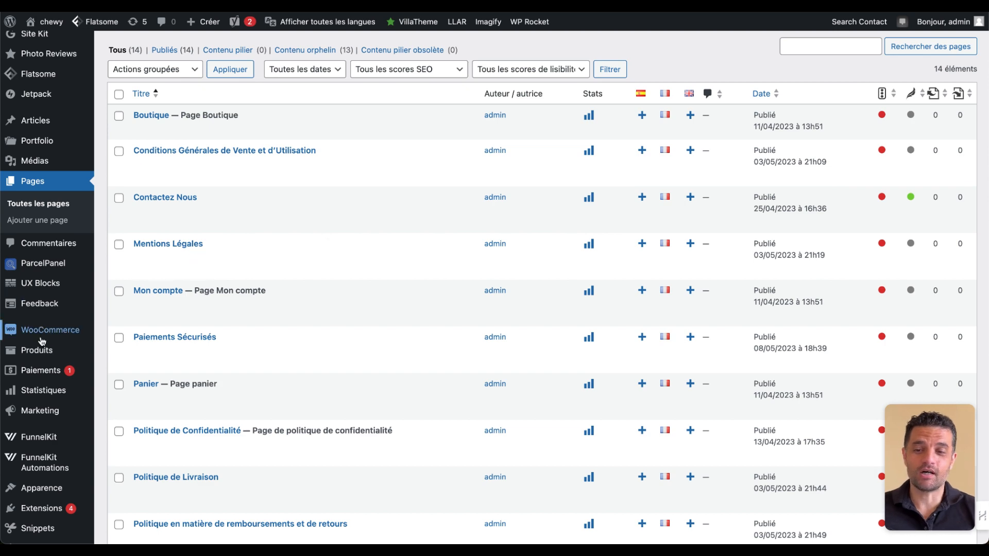
# - Open the list of all WooCommerce products and look through it and its language columns
pyautogui.moveTo(37, 348)
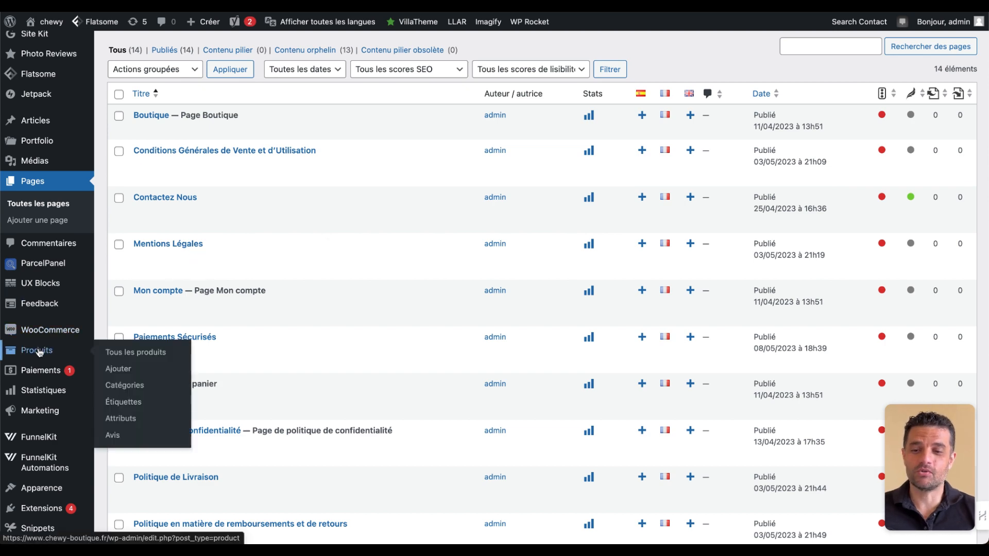
pyautogui.click(136, 352)
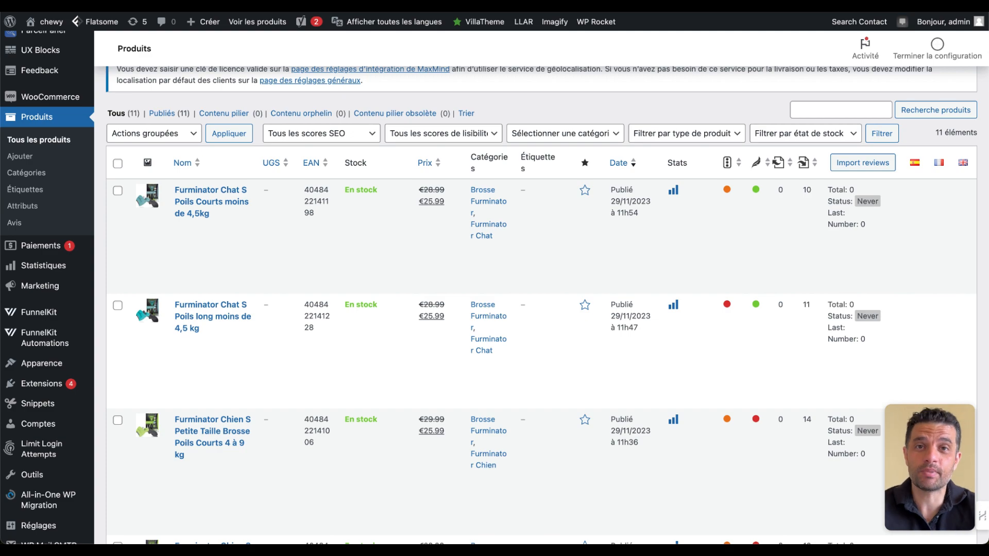
pyautogui.scroll(-12, 386, 281)
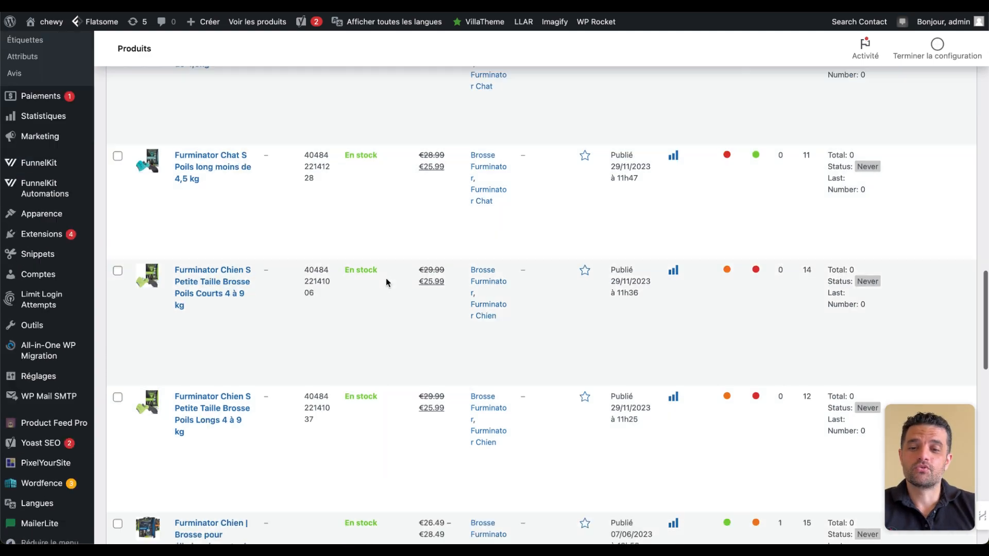
pyautogui.scroll(15, 385, 278)
pyautogui.scroll(-8, 386, 278)
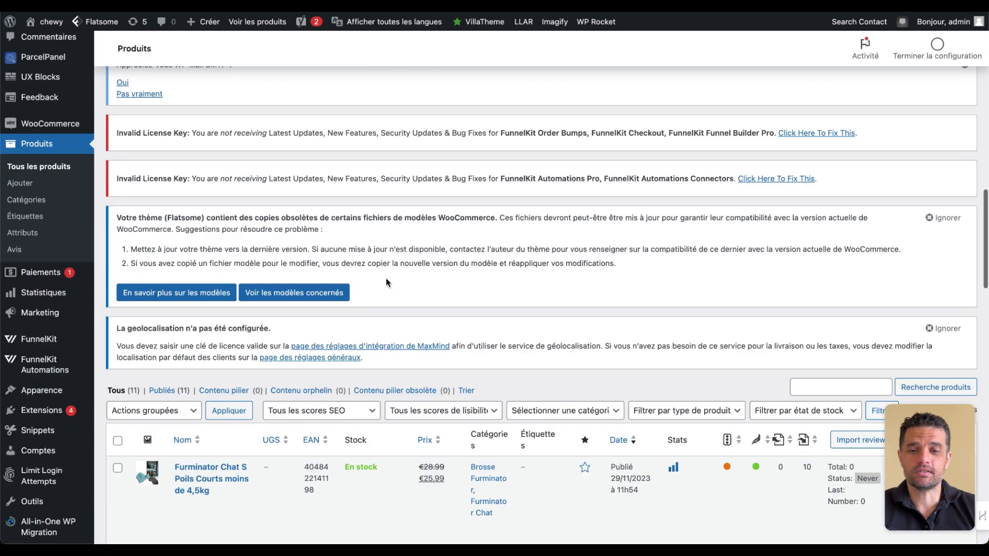
# - Open the product "Furminator Chat S Poils Courts moins de 4,5kg" for editing and look through its description and Yoast SEO settings
pyautogui.scroll(2, 385, 278)
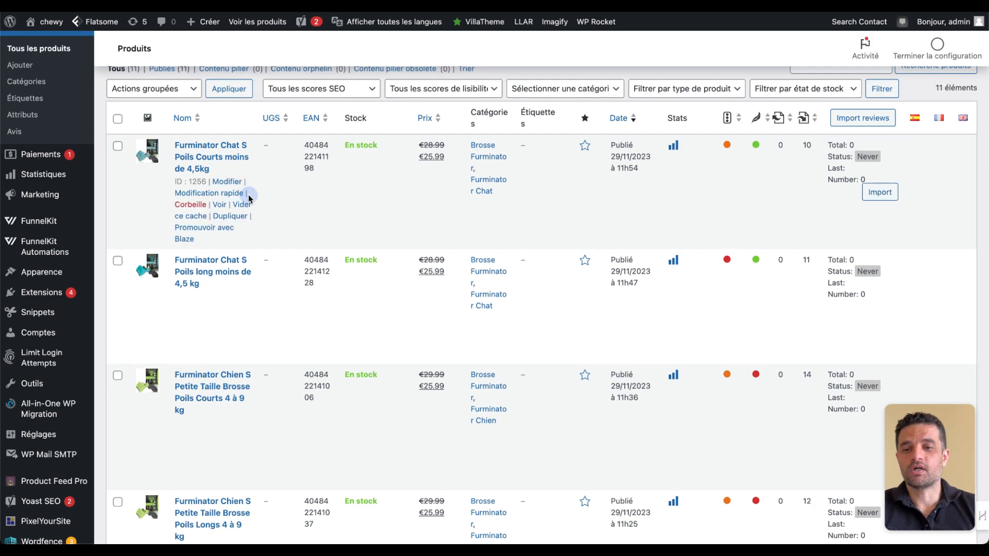
pyautogui.click(240, 184)
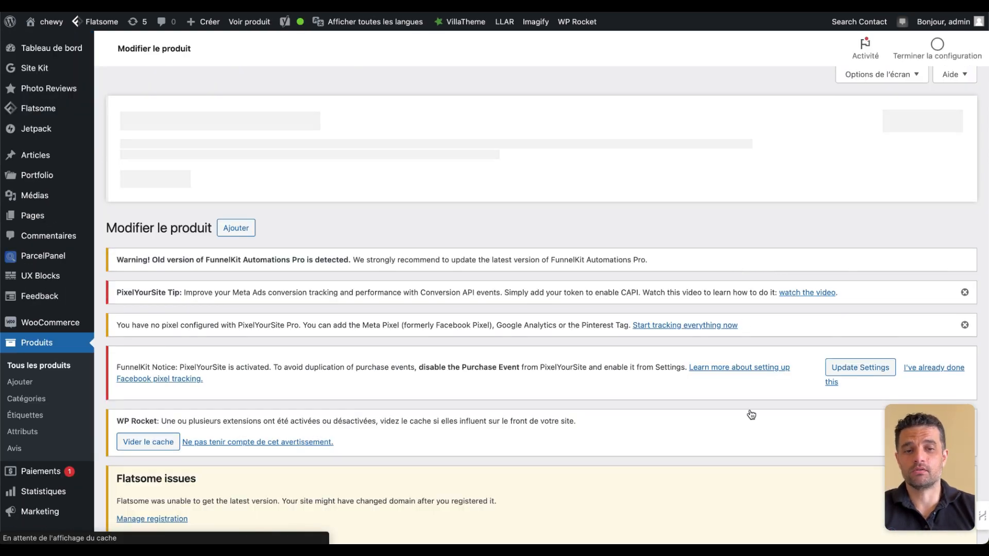
pyautogui.scroll(-10, 751, 413)
pyautogui.scroll(-10, 757, 513)
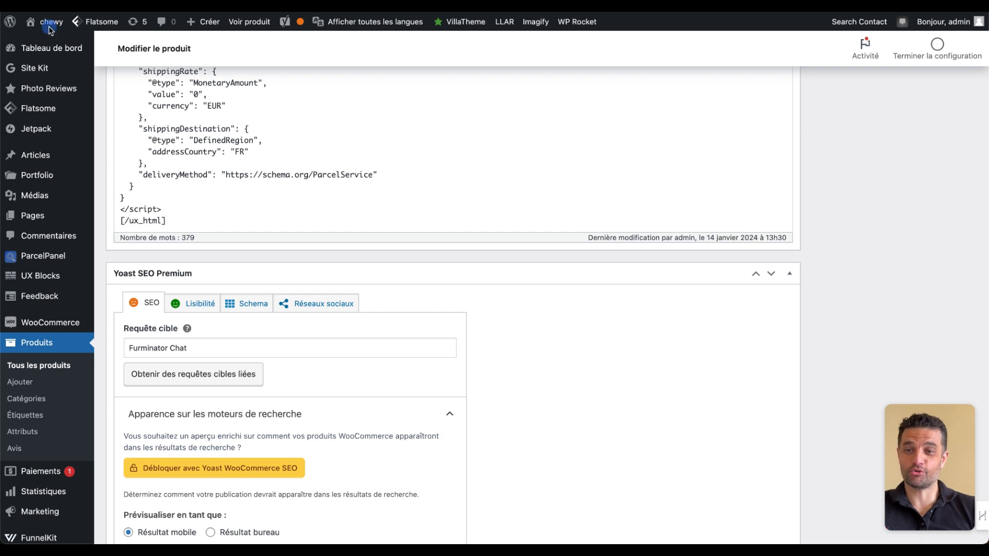
# - Visit the shop's public home page and examine its header menu and content
pyautogui.moveTo(61, 26)
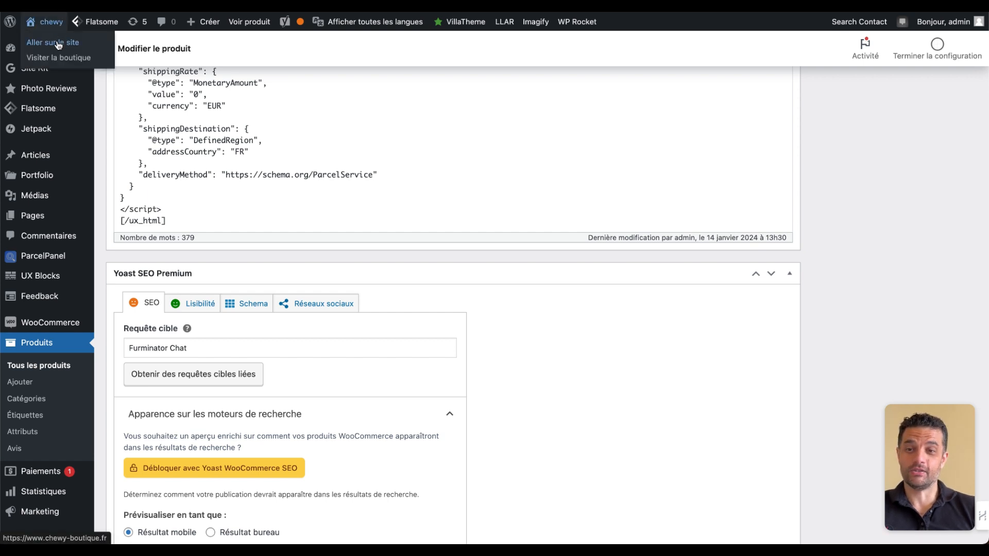
pyautogui.click(58, 43)
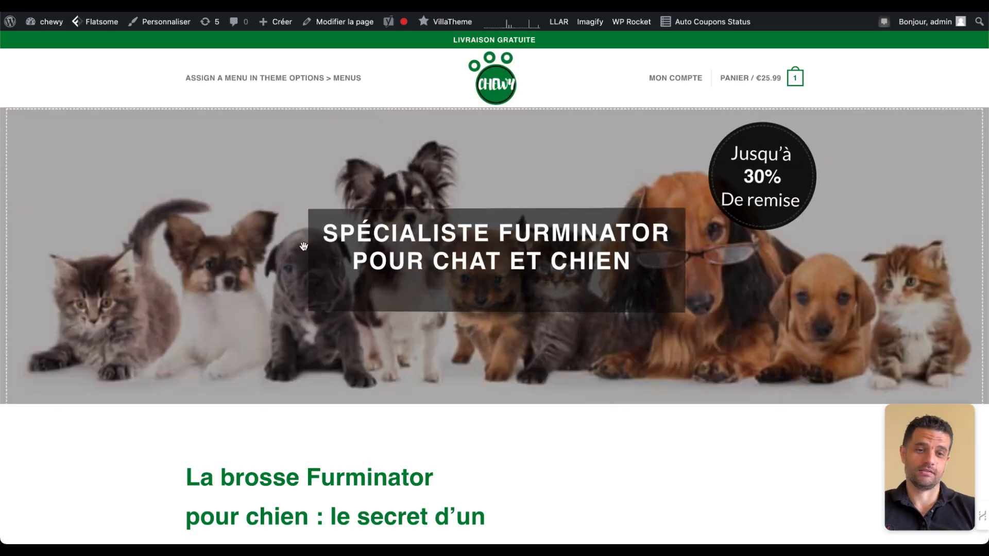
pyautogui.scroll(-12, 320, 289)
pyautogui.scroll(12, 319, 289)
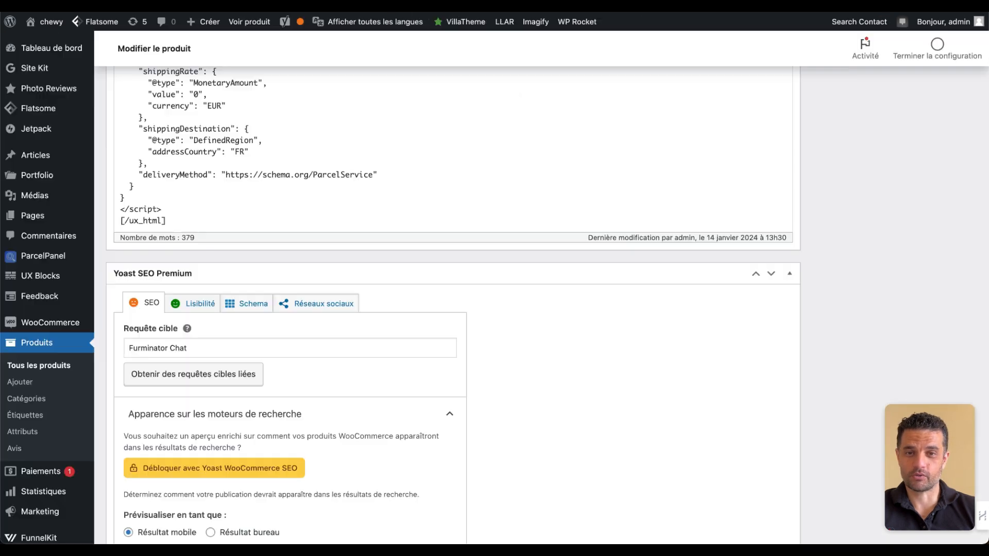
# - Open the site's menu editor and add the Langues language list to the Principal menu
pyautogui.scroll(-6, 31, 253)
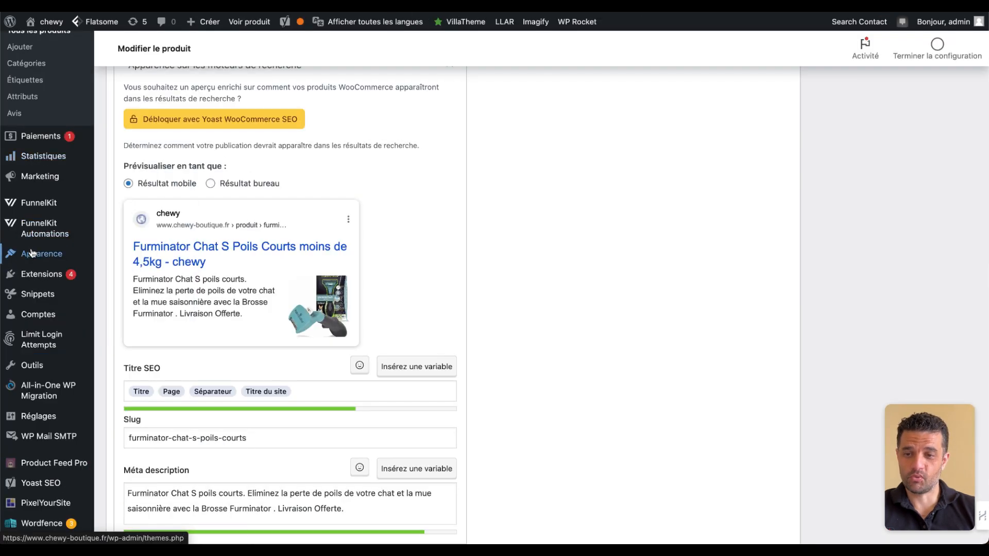
pyautogui.moveTo(32, 256)
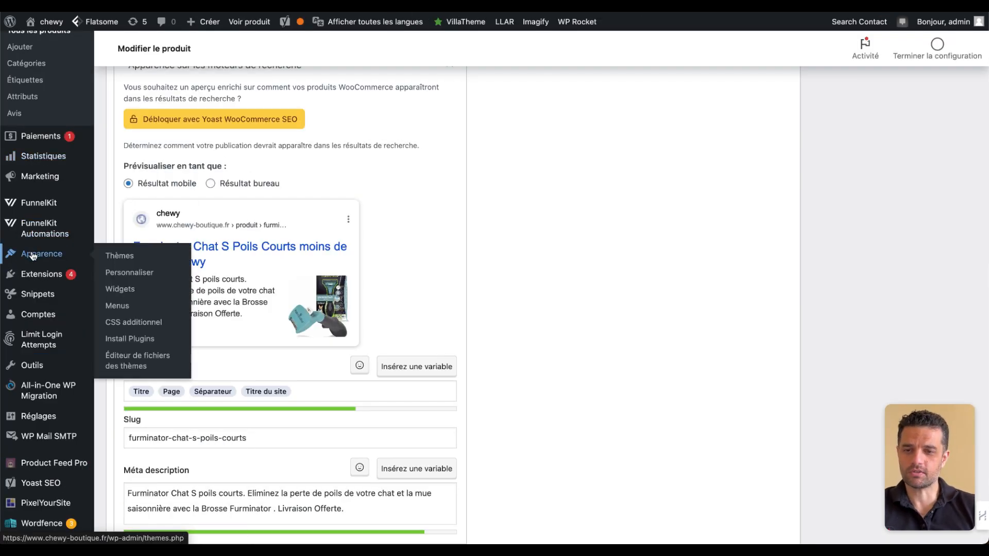
pyautogui.click(122, 307)
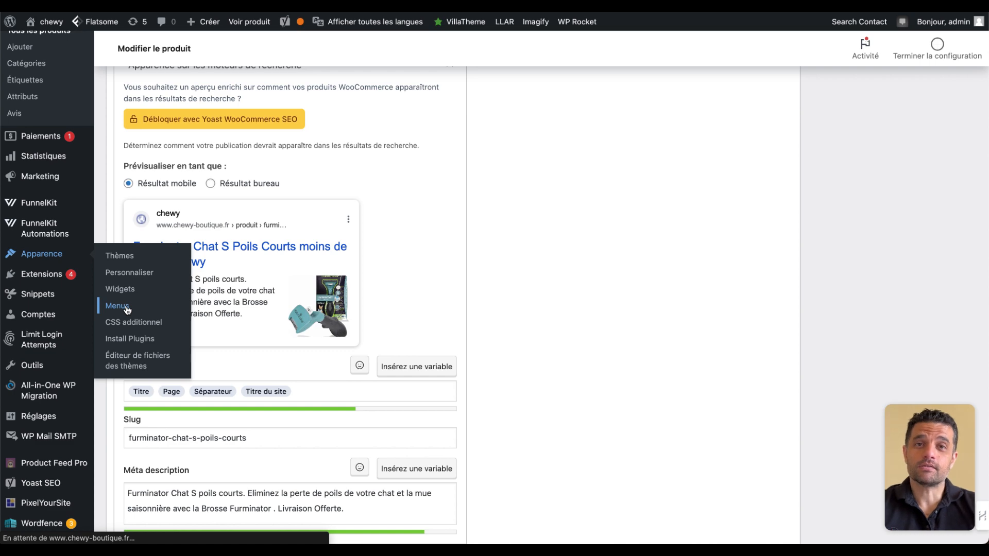
pyautogui.scroll(-5, 484, 246)
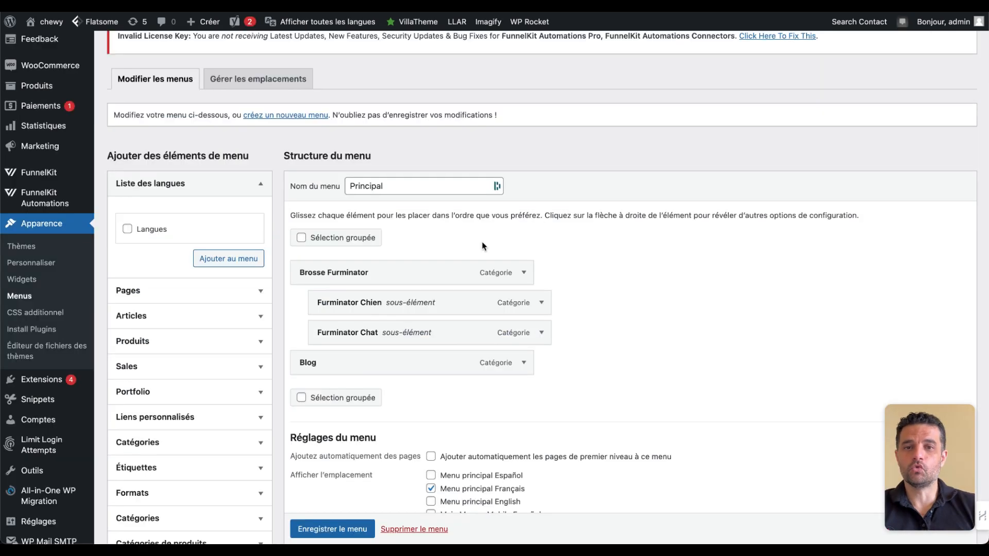
pyautogui.click(127, 230)
pyautogui.click(228, 258)
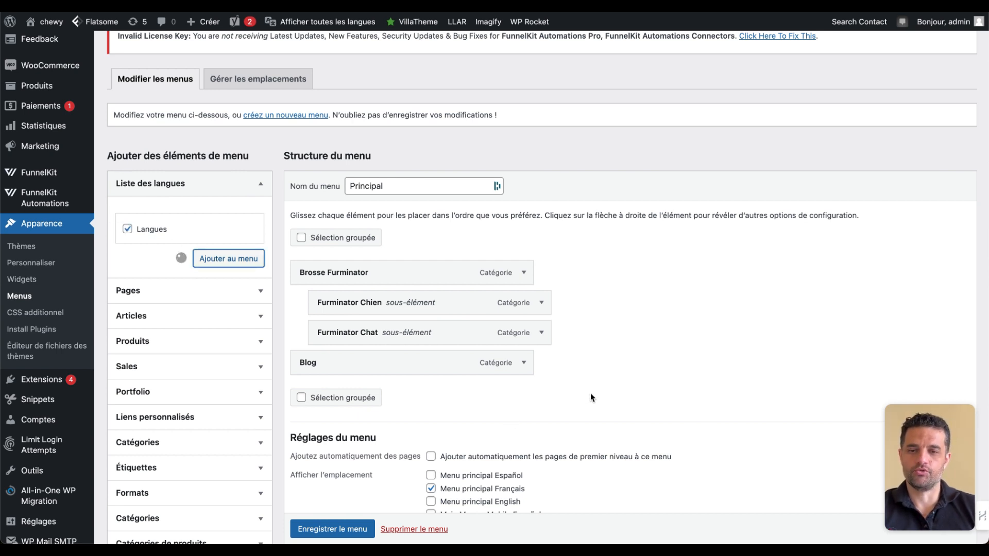
pyautogui.scroll(-2, 690, 459)
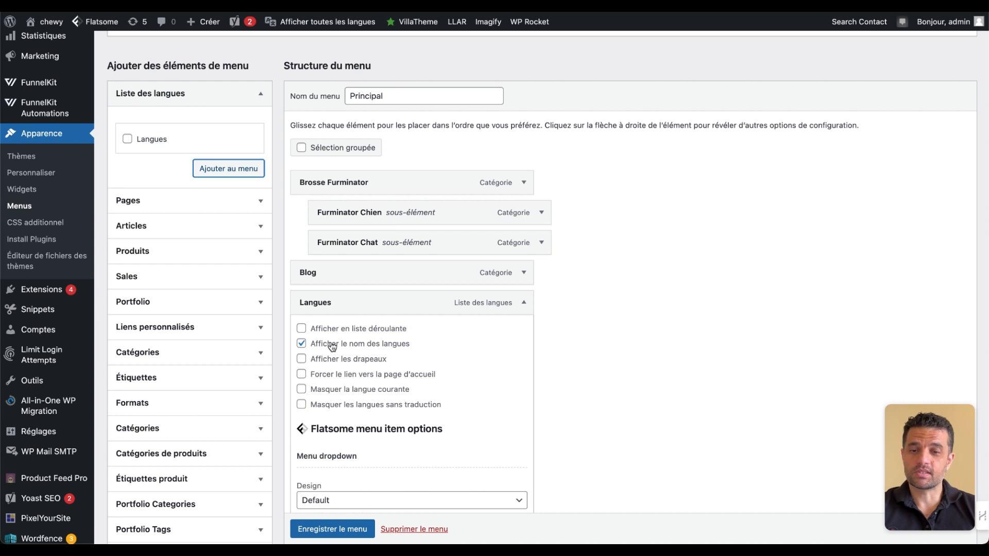
# - Set the Langues item to display as a dropdown list with language names and flags
pyautogui.click(302, 328)
pyautogui.click(302, 328)
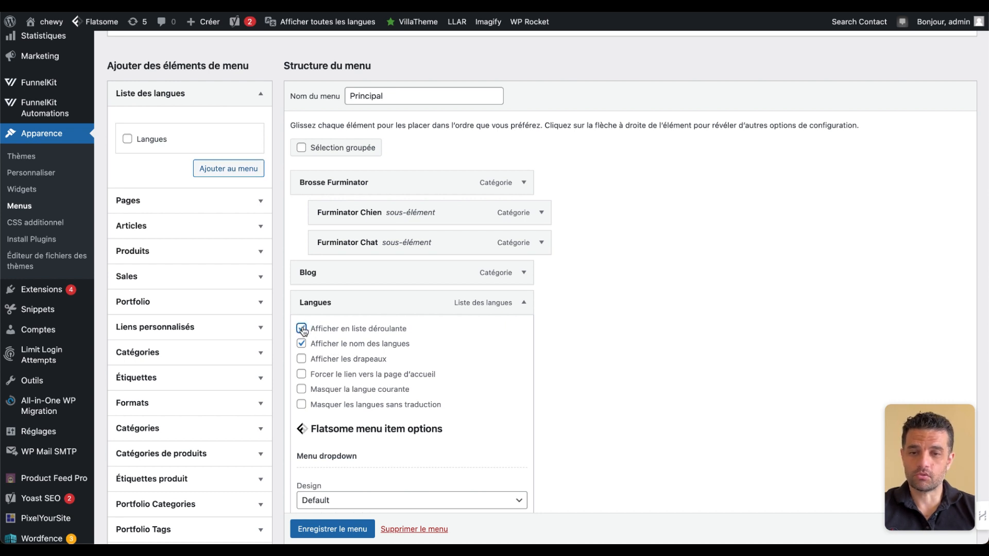
pyautogui.click(302, 359)
pyautogui.scroll(-2, 450, 399)
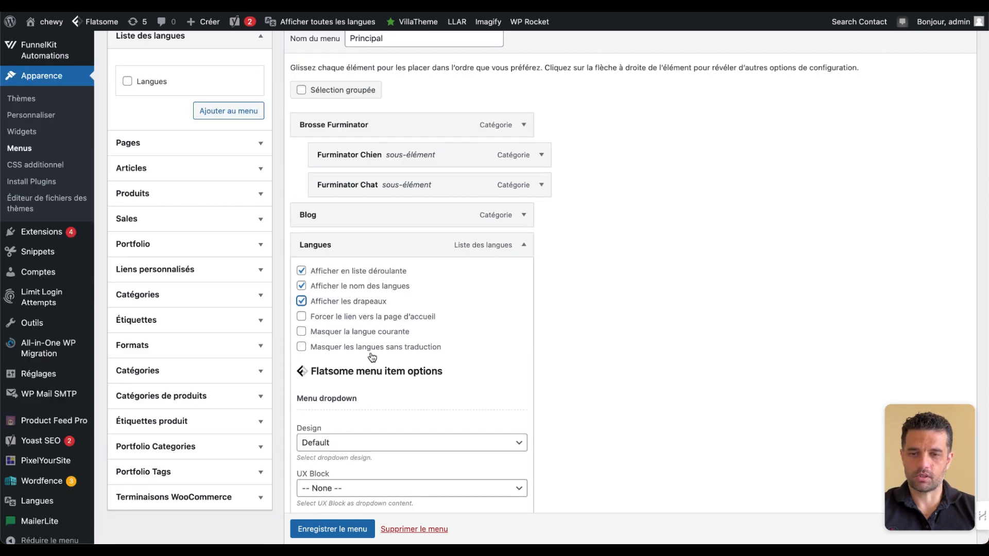
# - Assign the Principal menu to the Main Menu - Mobile Français location as well and save the menu
pyautogui.scroll(-5, 407, 345)
pyautogui.scroll(-7, 422, 340)
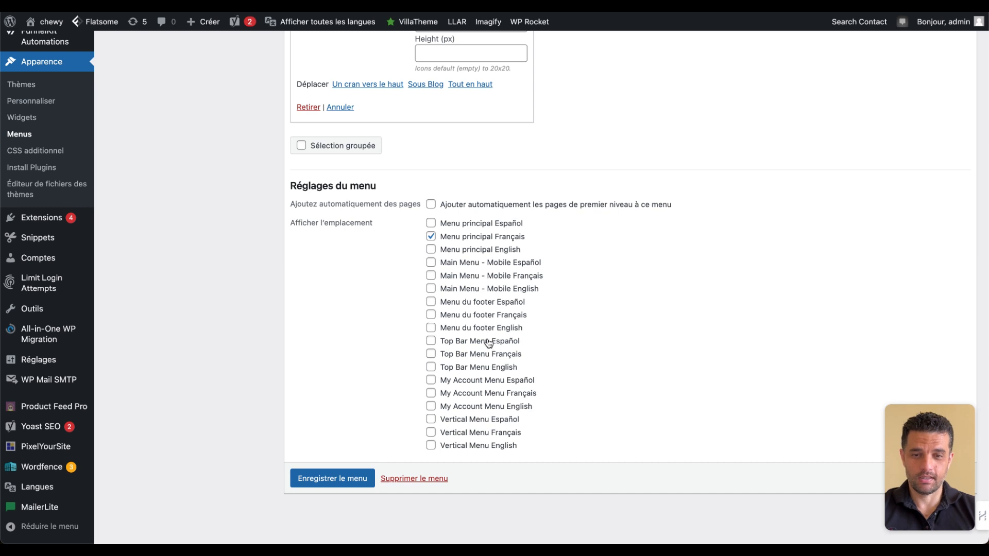
pyautogui.click(446, 276)
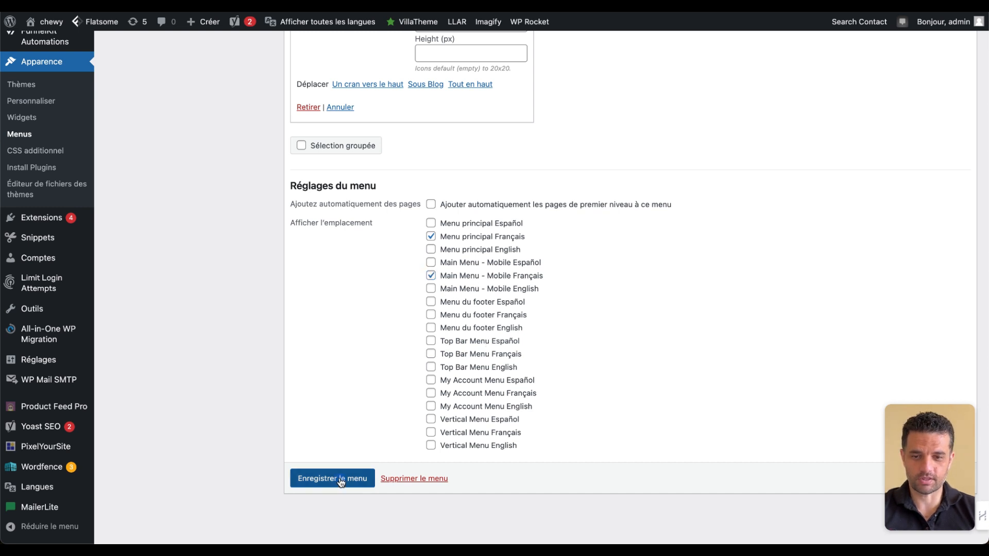
pyautogui.click(340, 480)
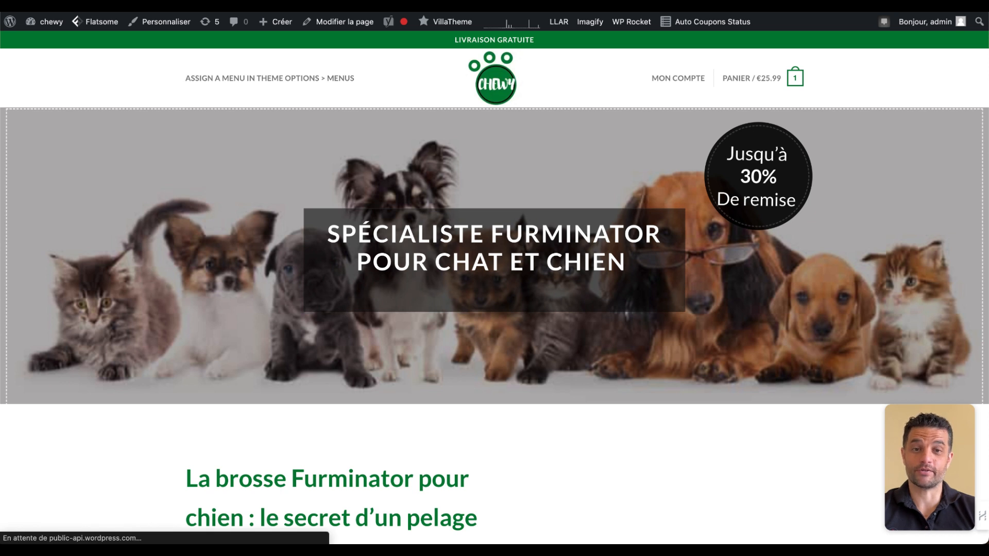
# - Check the language switcher in the shop's header and view the Spanish version of the home page
pyautogui.moveTo(225, 91)
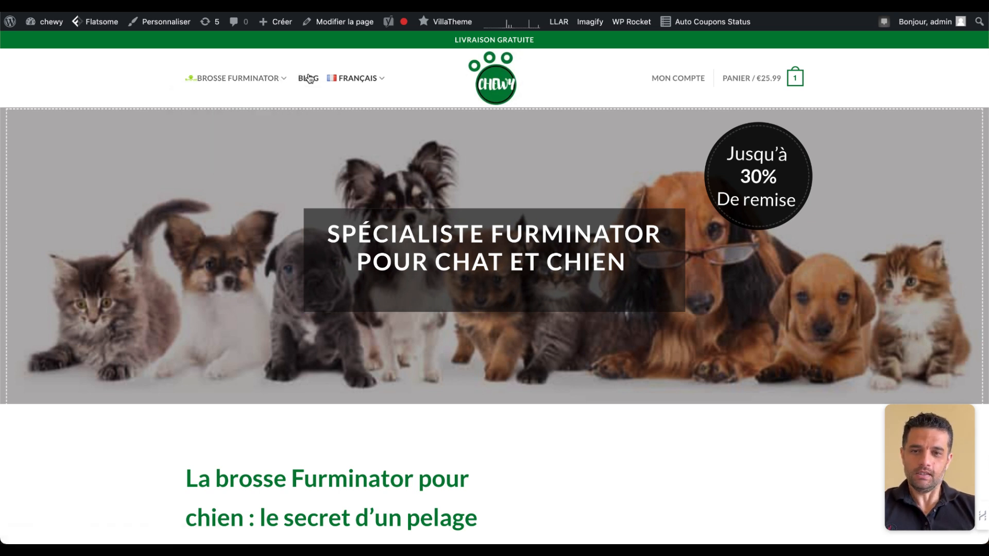
pyautogui.moveTo(377, 80)
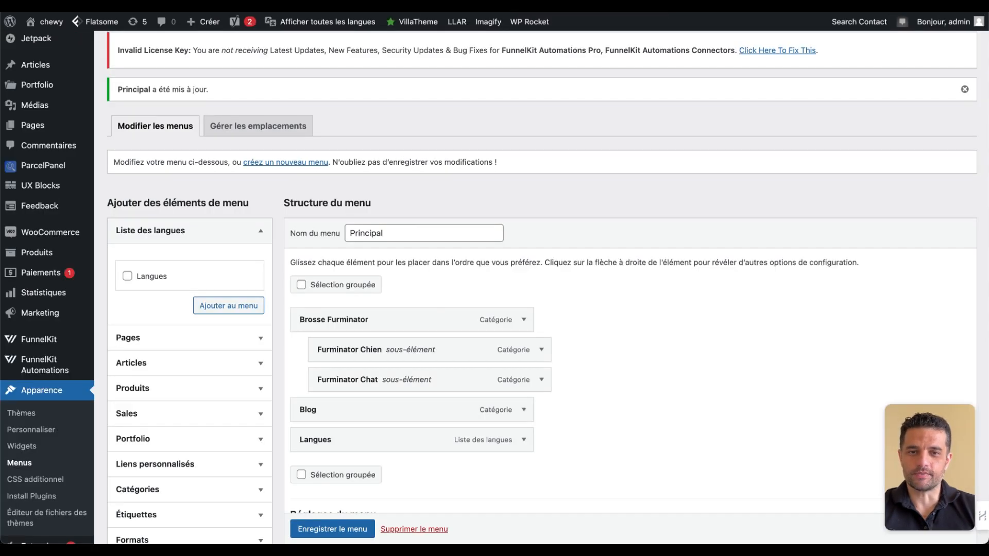
# - Create a new menu named MENU-ES assigned to the Menu principal Español and Main Menu - Mobile Español locations
pyautogui.scroll(-1, 303, 140)
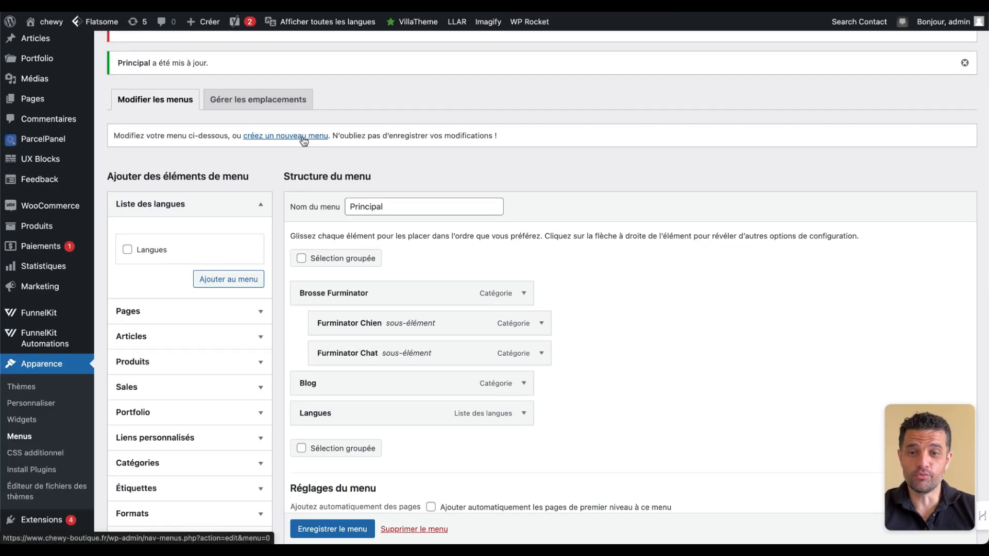
pyautogui.click(303, 137)
pyautogui.write('MENU')
pyautogui.write('-ES')
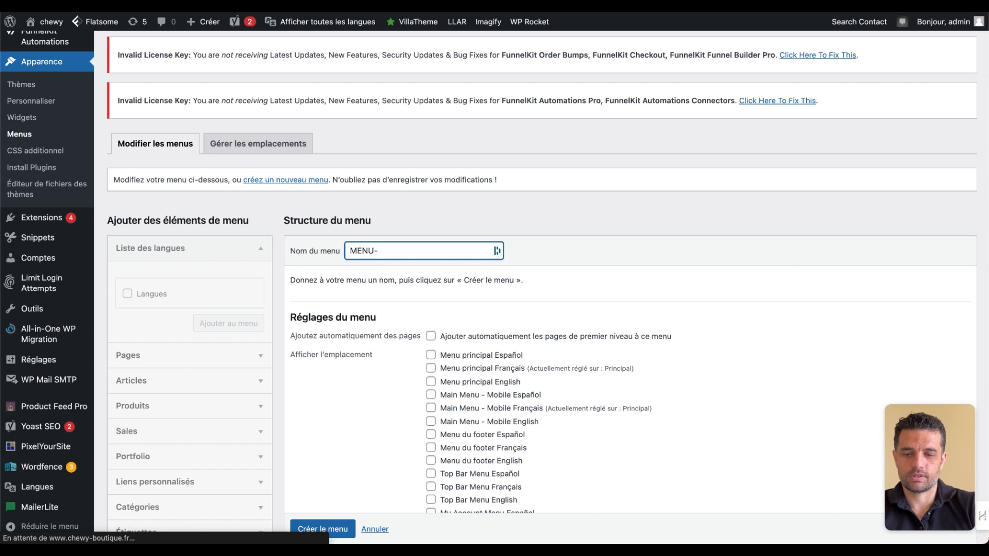
pyautogui.scroll(-3, 515, 309)
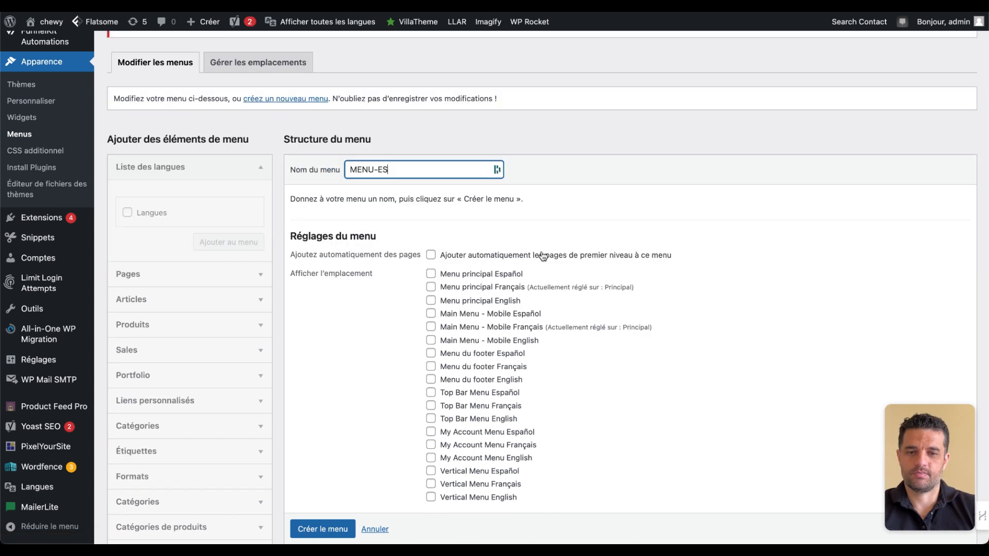
pyautogui.click(431, 273)
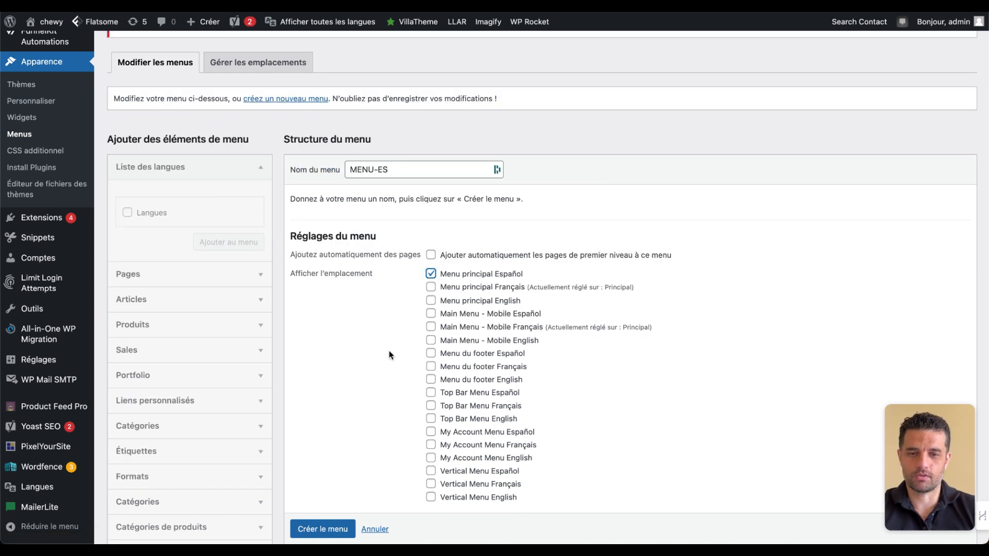
pyautogui.click(430, 314)
pyautogui.scroll(-3, 515, 319)
pyautogui.click(324, 395)
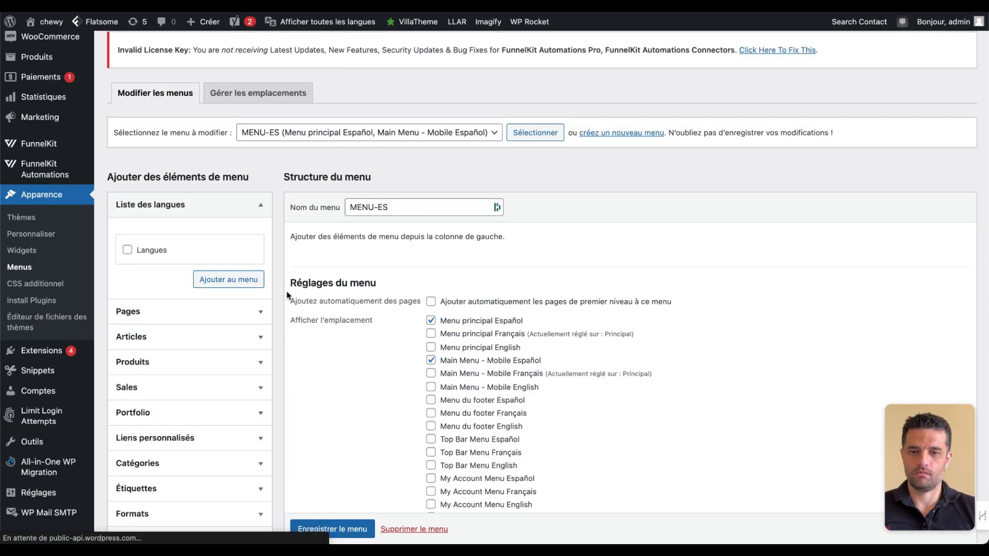
# - Add the Langues list and the product categories Brosse Furminator, Furminator Chien and Furminator Chat to MENU-ES
pyautogui.click(127, 250)
pyautogui.click(216, 279)
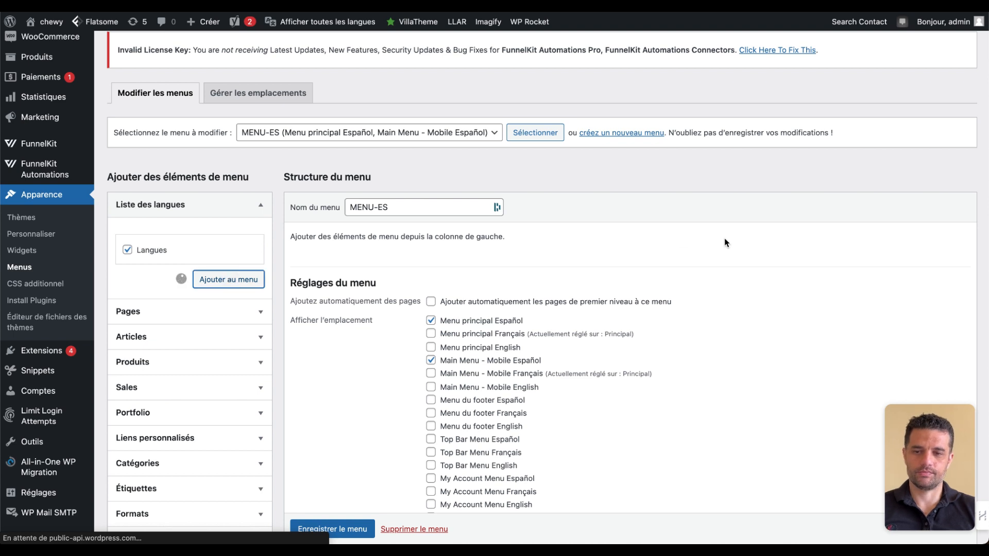
pyautogui.scroll(-3, 199, 360)
pyautogui.click(199, 363)
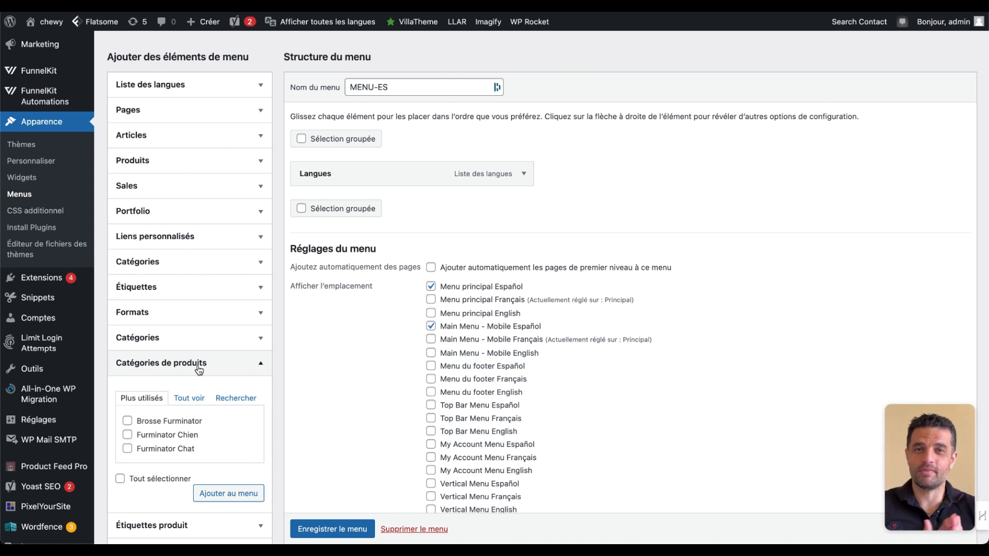
pyautogui.click(128, 421)
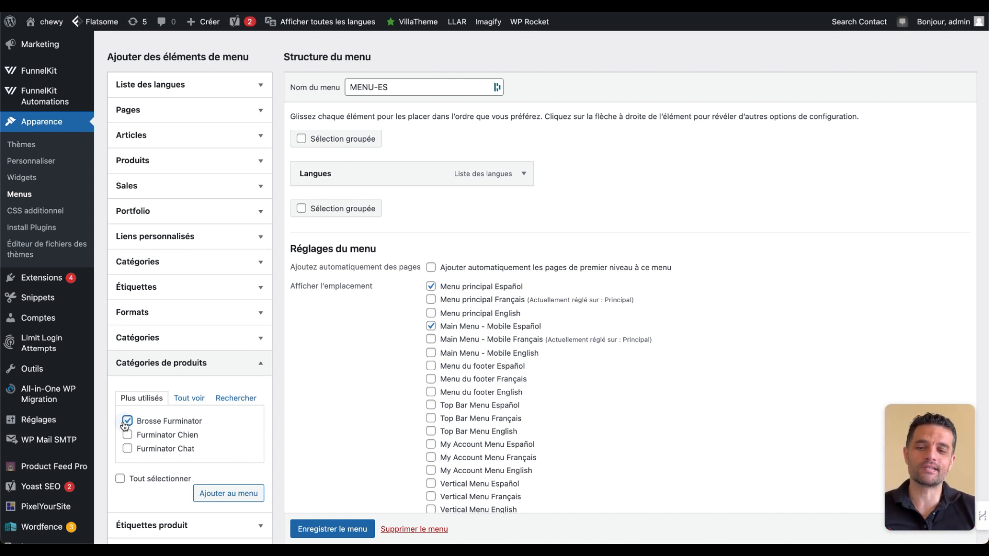
pyautogui.click(127, 449)
pyautogui.click(127, 435)
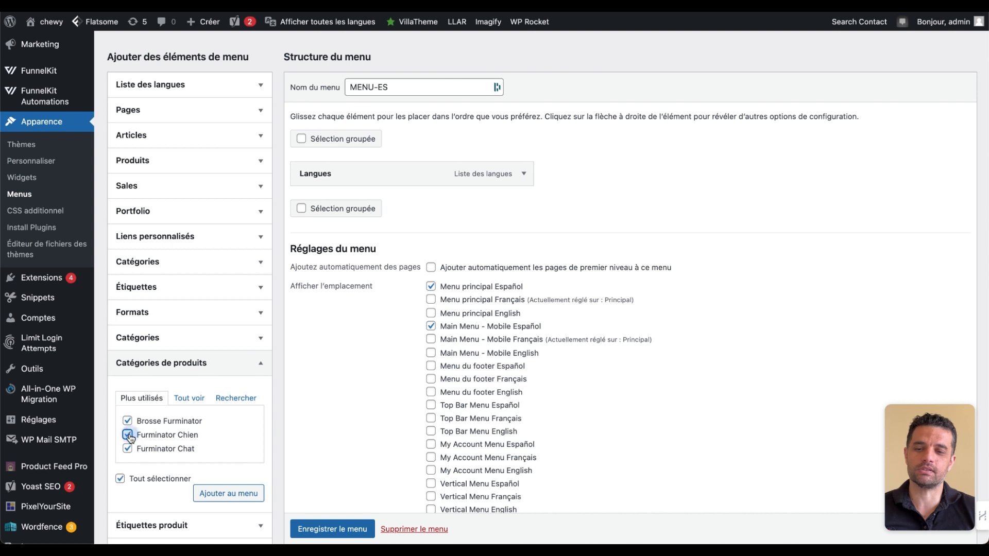
pyautogui.click(226, 493)
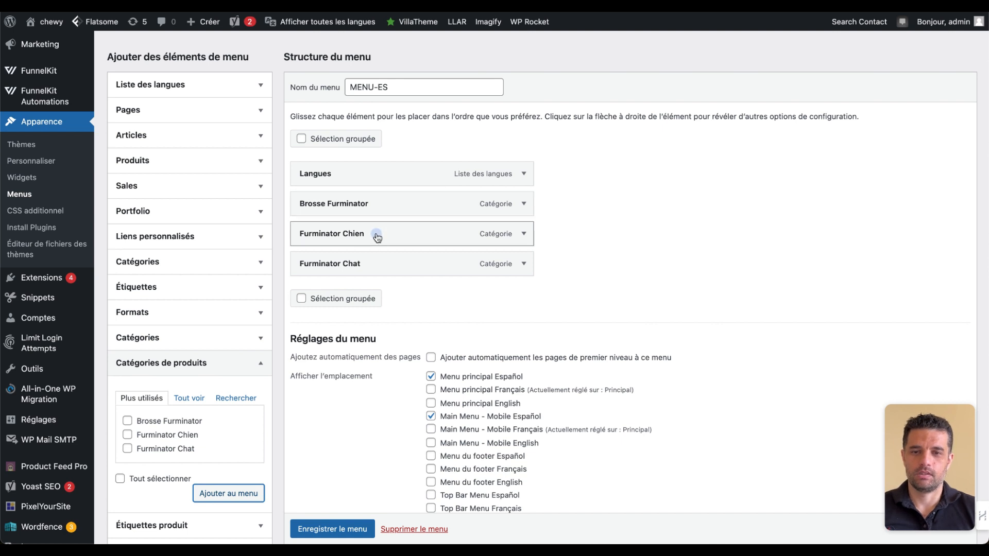
# - Nest Furminator Chien and Furminator Chat under Brosse Furminator and move Langues to the end of the menu
pyautogui.moveTo(376, 233); pyautogui.dragTo(370, 259)
pyautogui.moveTo(415, 175); pyautogui.dragTo(424, 272)
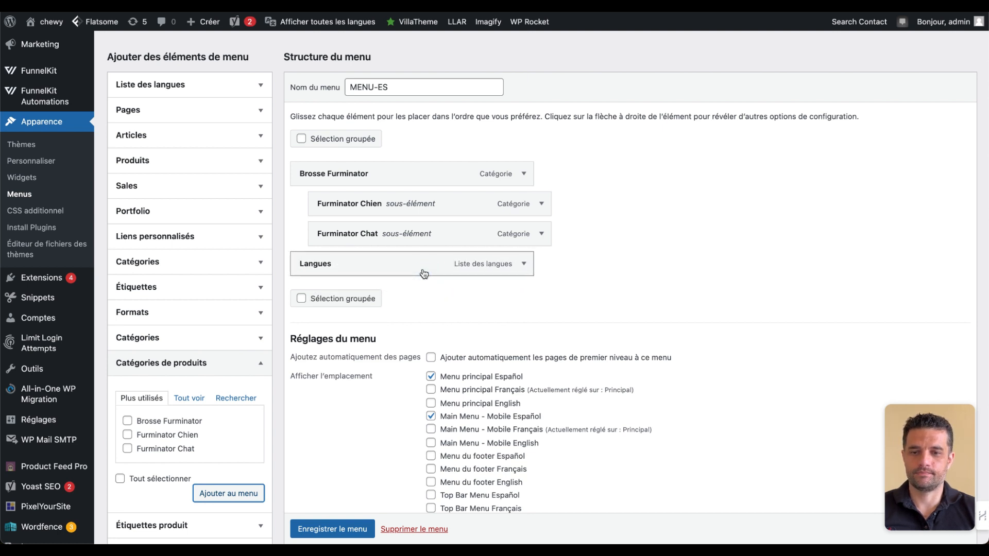
# - Set MENU-ES's Langues item to show as a dropdown list with language names and flags, and save the menu
pyautogui.click(524, 264)
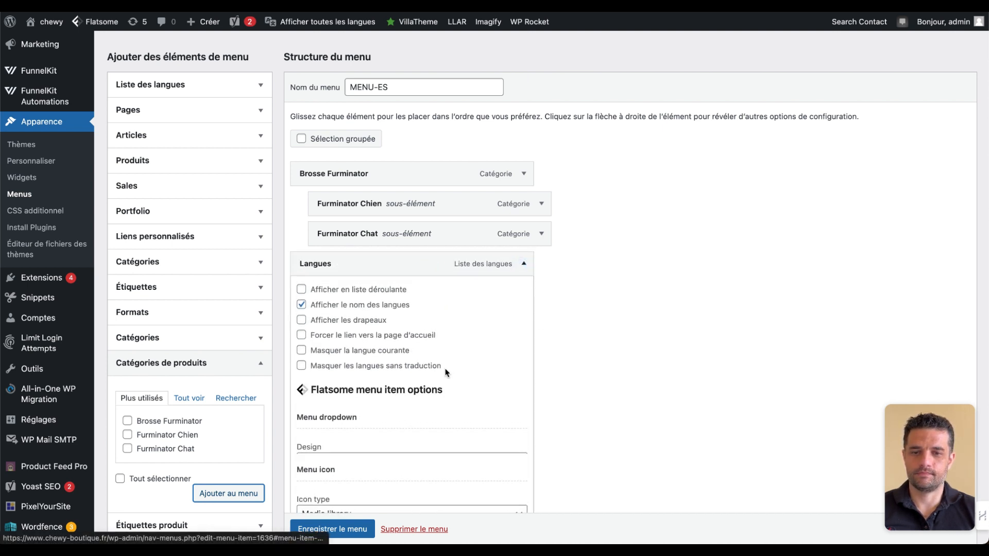
pyautogui.click(301, 289)
pyautogui.click(301, 304)
pyautogui.click(302, 305)
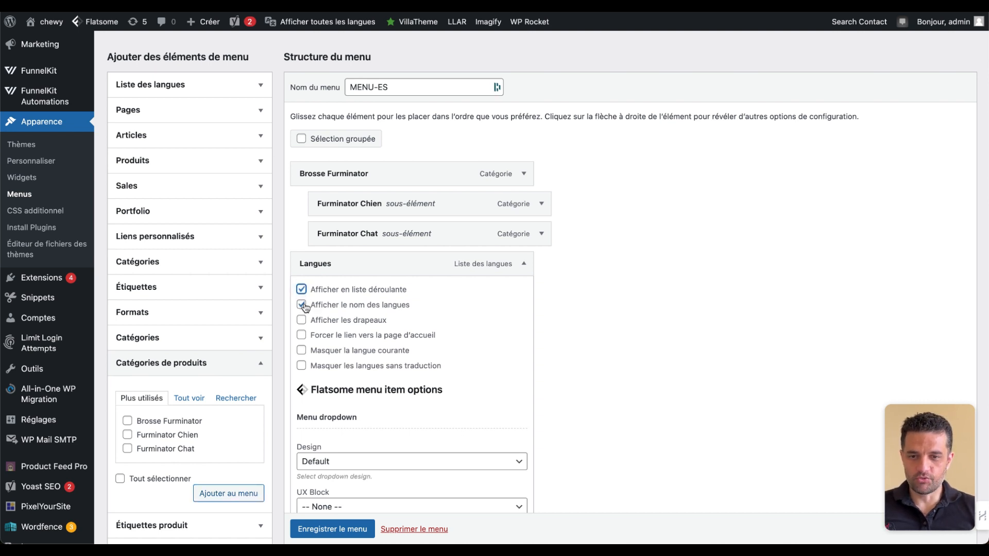
pyautogui.click(301, 320)
pyautogui.scroll(-4, 564, 371)
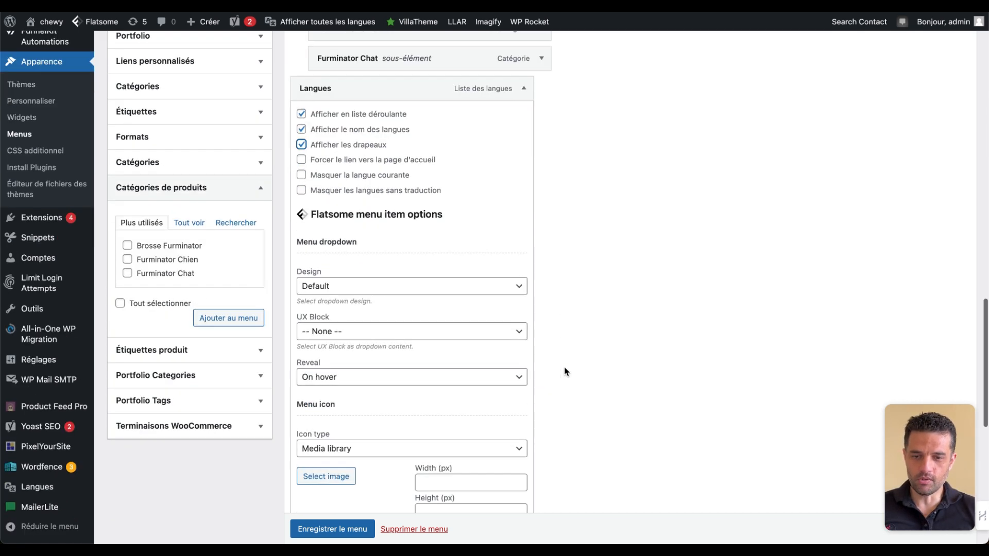
pyautogui.scroll(-1, 333, 528)
pyautogui.click(332, 529)
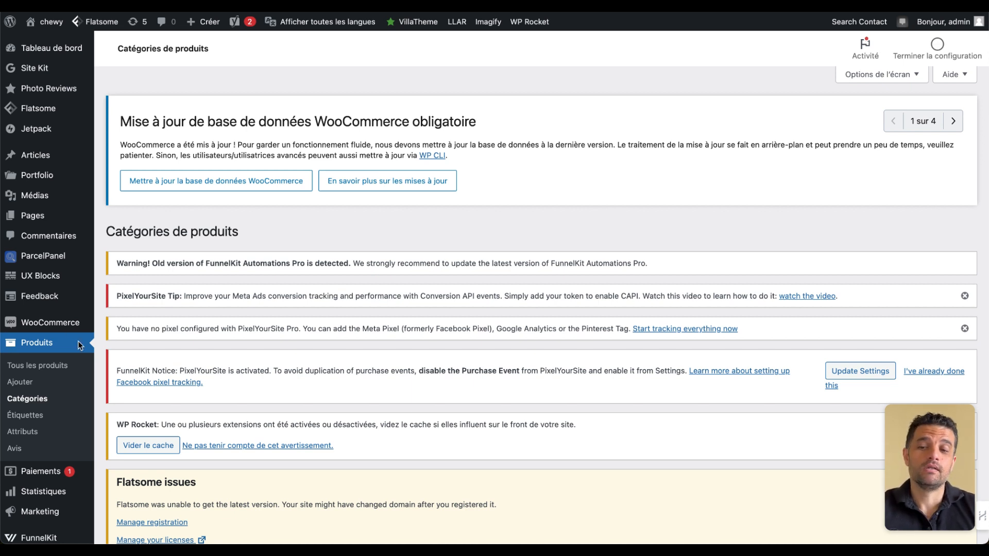
# - Look through the product categories and their language columns, and open the Brosse Furminator category for editing
pyautogui.click(35, 397)
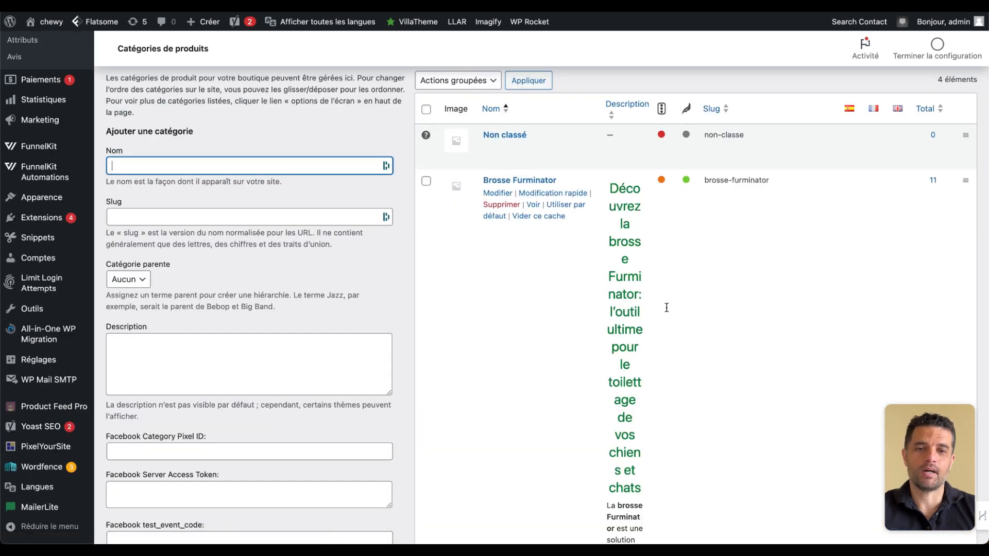
pyautogui.scroll(-20, 687, 360)
pyautogui.scroll(15, 687, 360)
pyautogui.scroll(10, 686, 360)
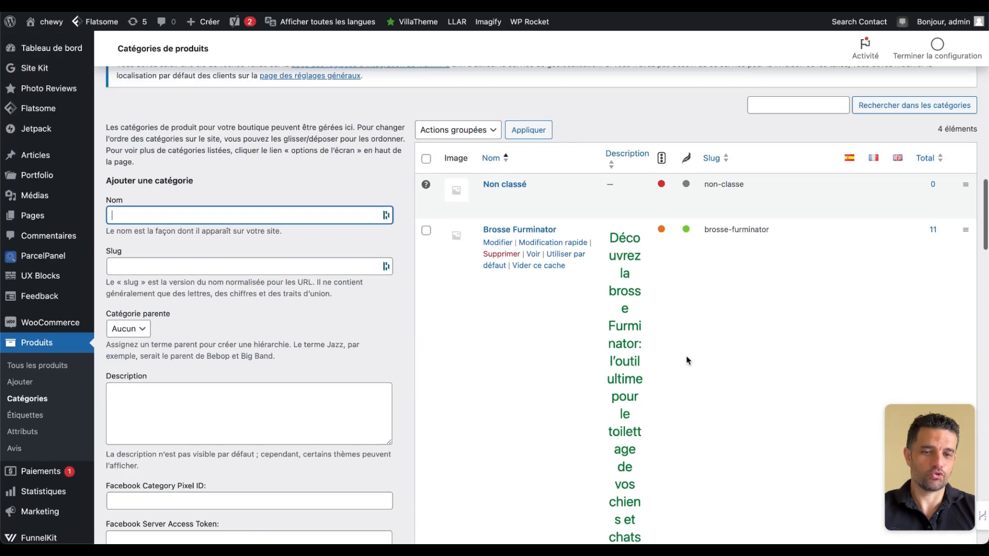
pyautogui.click(509, 364)
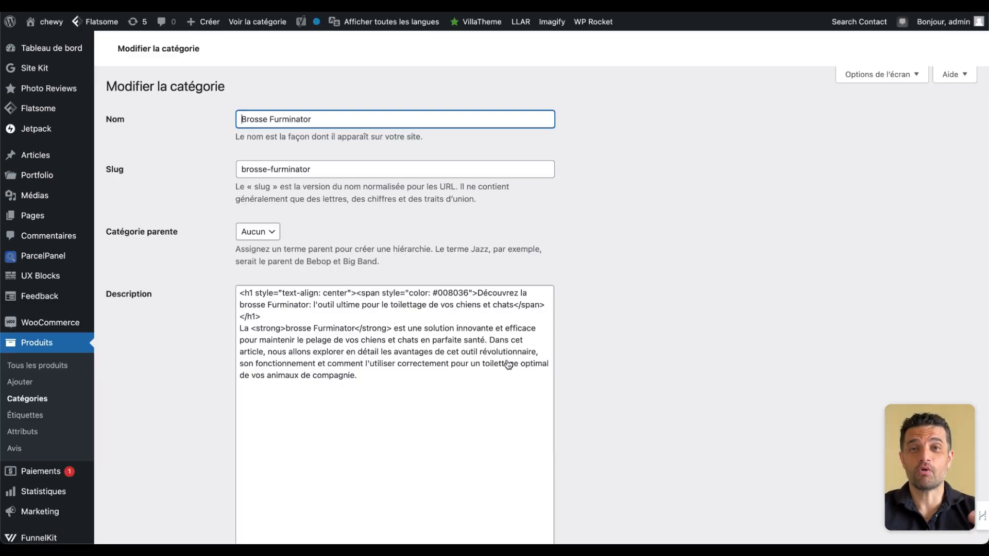
# - Examine the Brosse Furminator category's settings down to its language and its Español and English translation fields
pyautogui.scroll(-15, 719, 308)
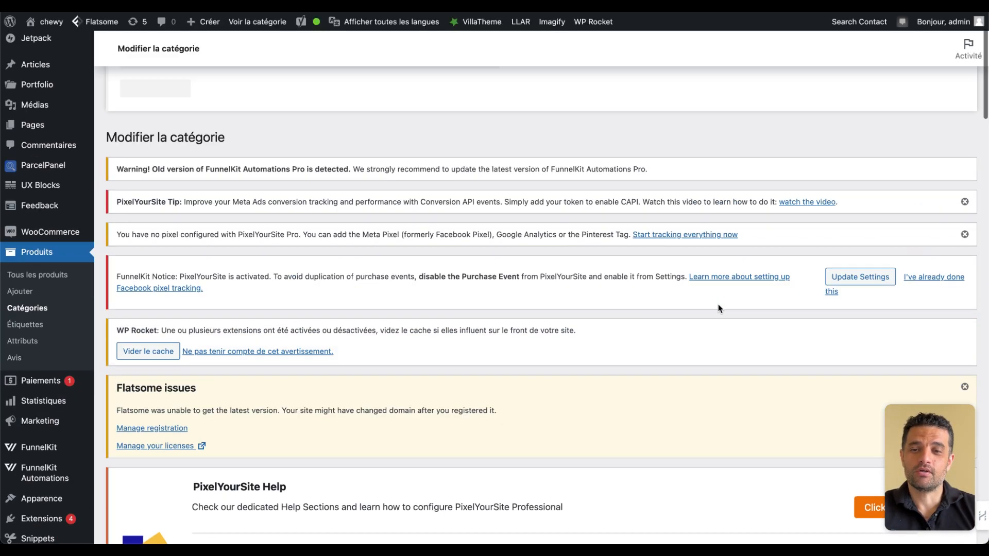
pyautogui.scroll(-12, 719, 308)
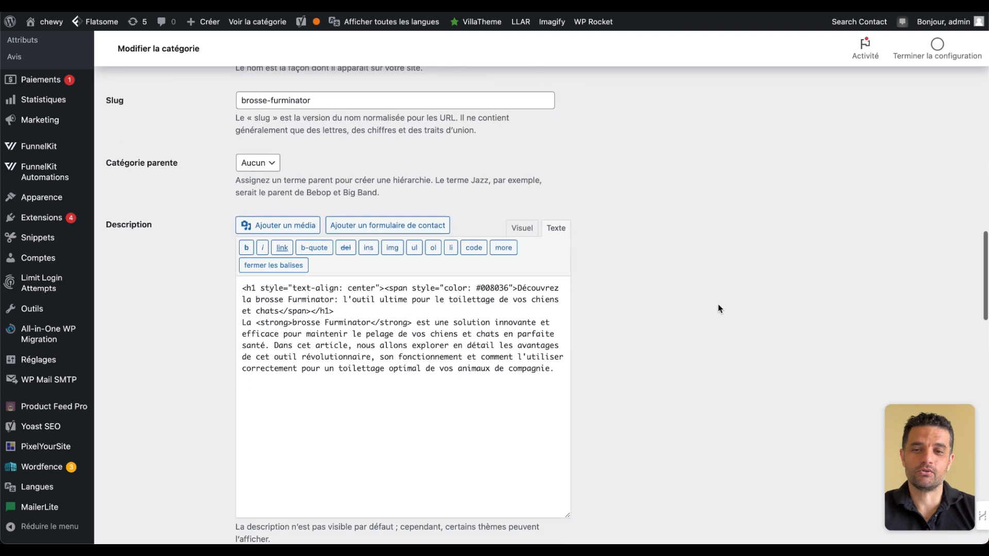
pyautogui.scroll(-6, 718, 308)
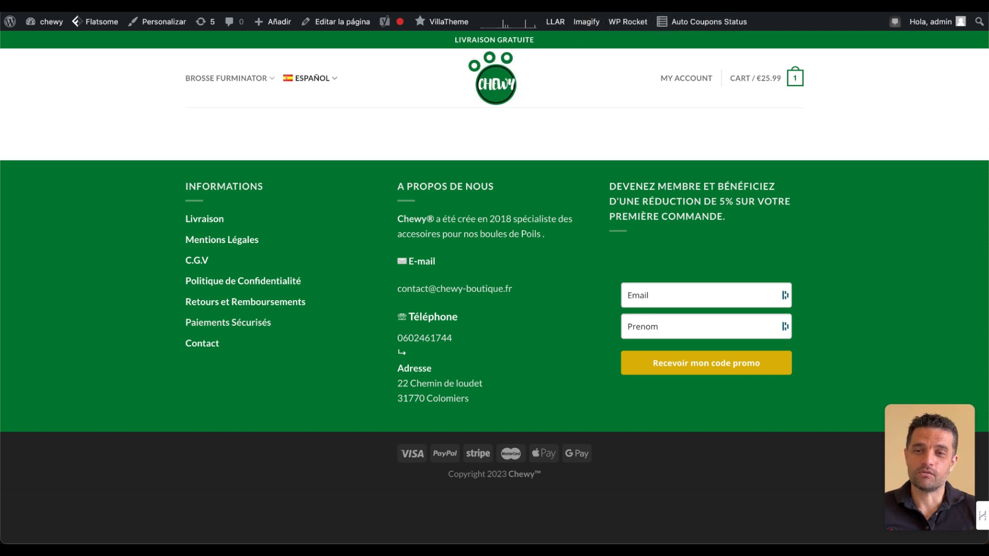
# - Open the Footer 1 widget area from the Flatsome footer theme options of the Spanish storefront
pyautogui.moveTo(98, 21)
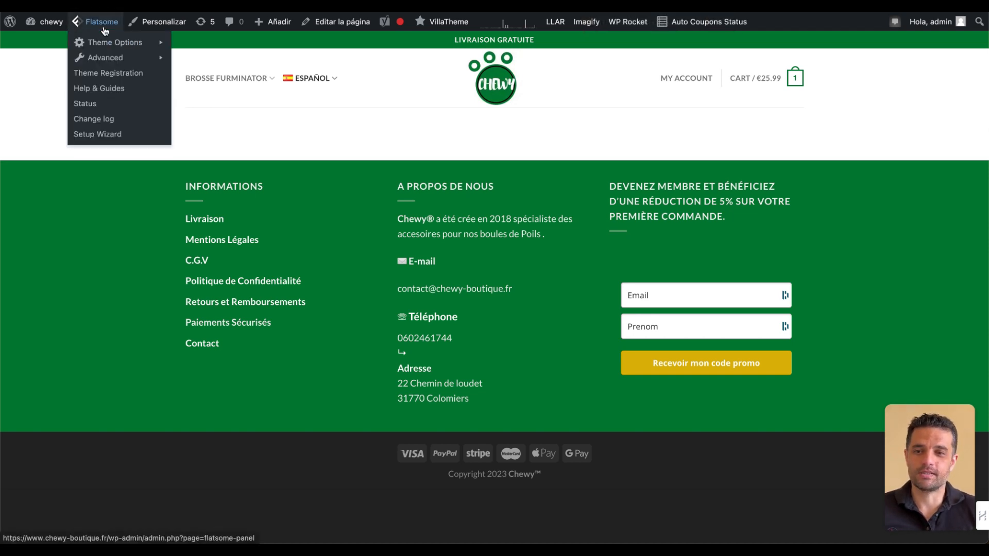
pyautogui.moveTo(131, 61)
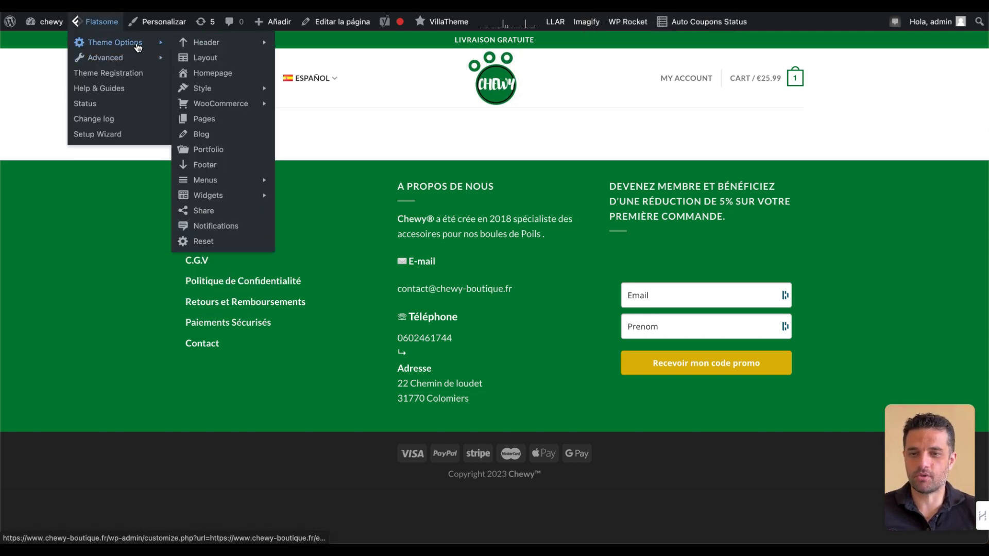
pyautogui.click(215, 168)
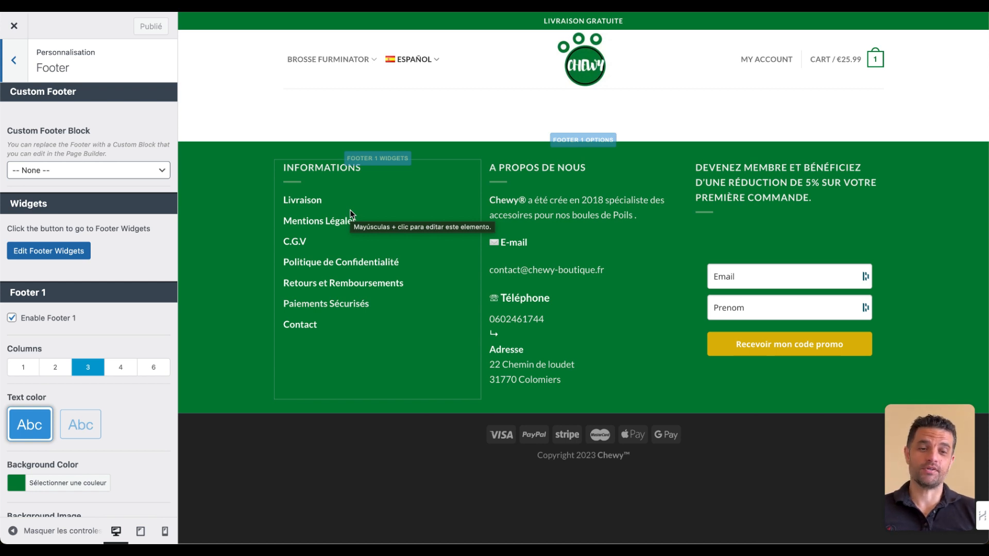
pyautogui.click(76, 254)
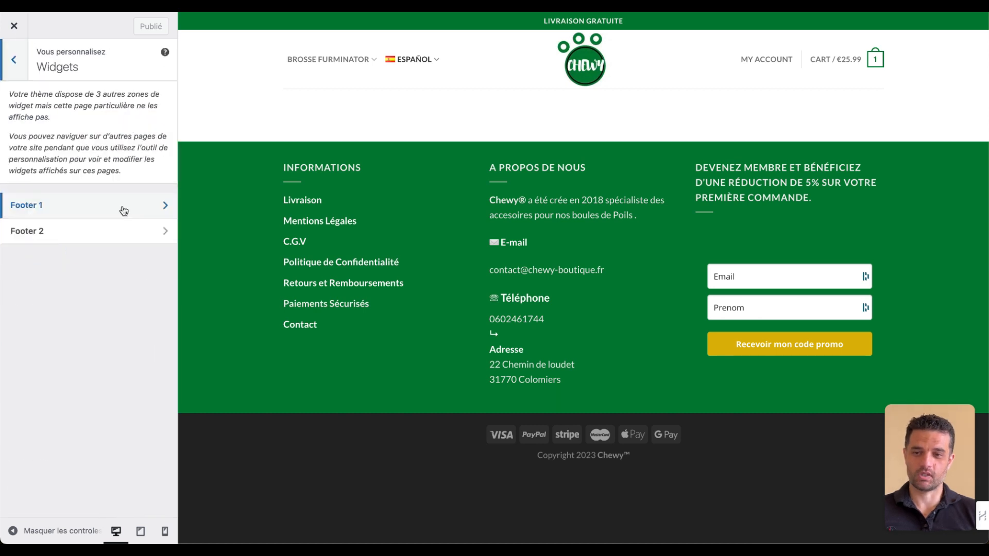
pyautogui.click(123, 210)
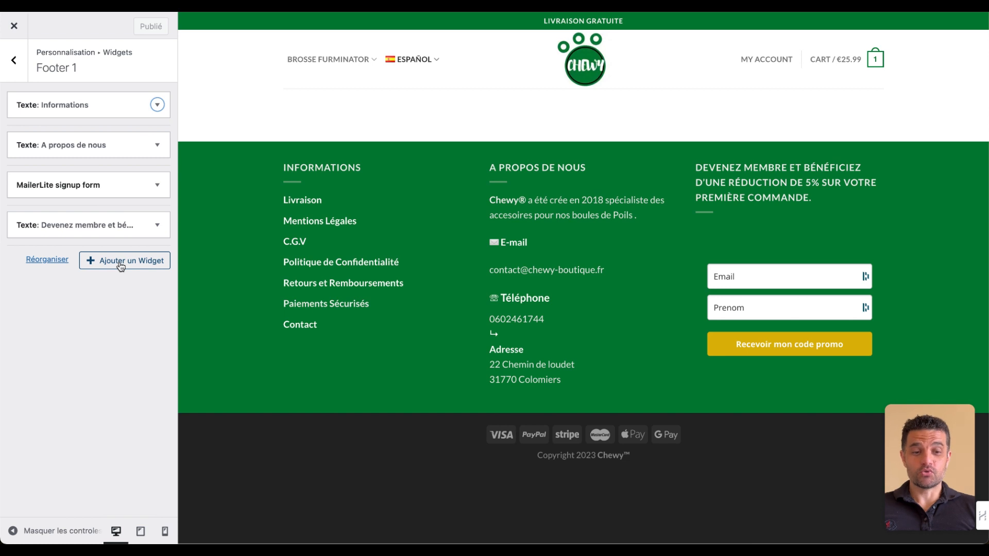
# - Set the footer's Informations text widget to display only for Français
pyautogui.click(157, 105)
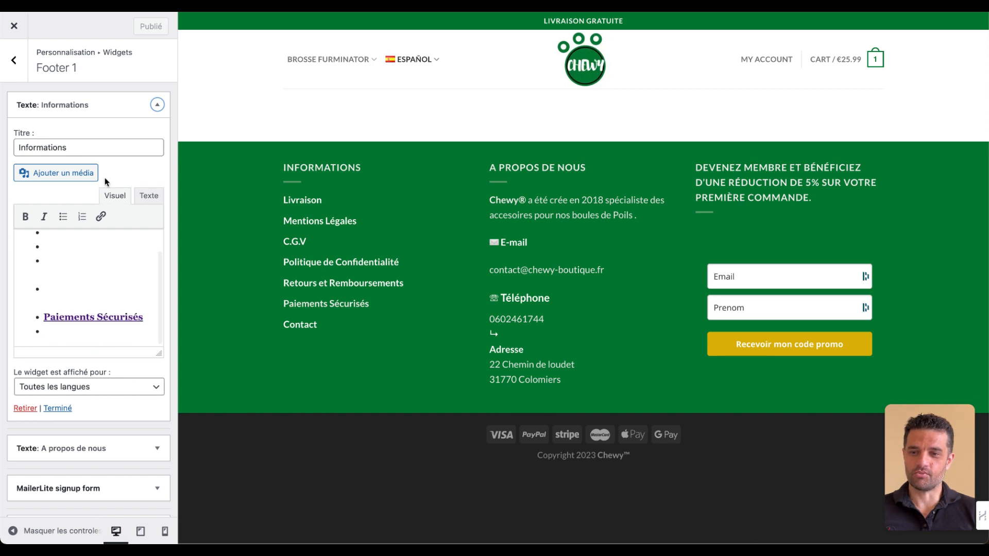
pyautogui.scroll(-2, 104, 177)
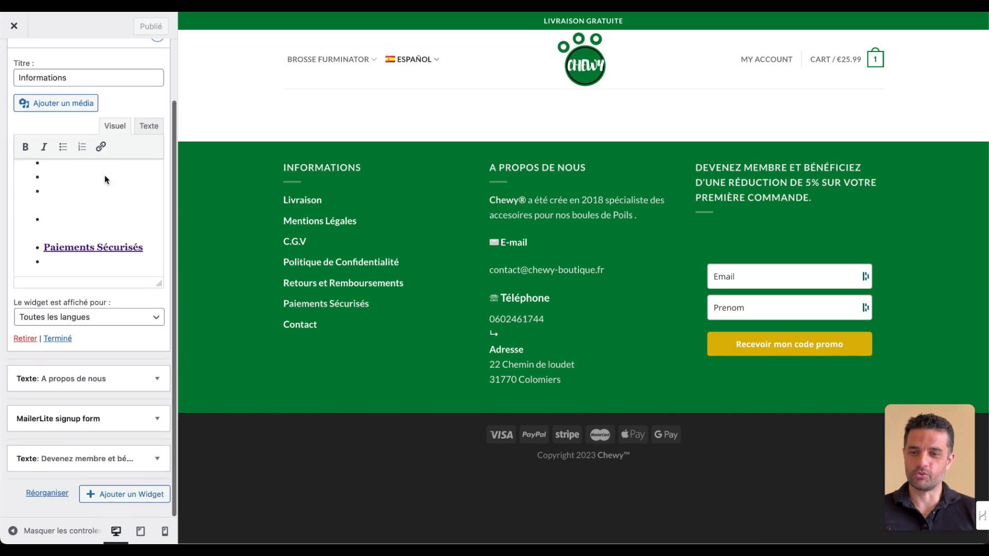
pyautogui.click(144, 318)
pyautogui.click(123, 342)
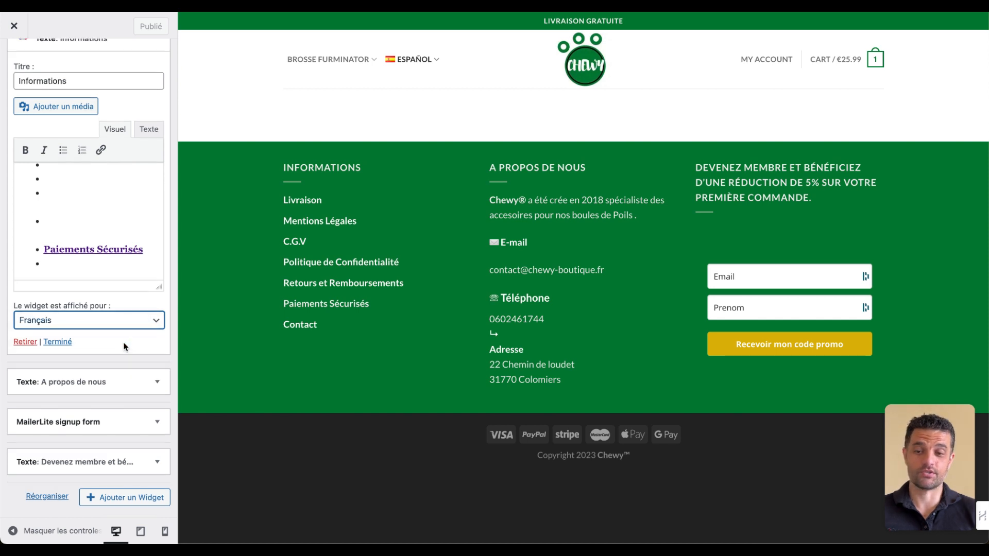
# - Set the A propos de nous and MailerLite signup form footer widgets to display only for Français
pyautogui.click(149, 384)
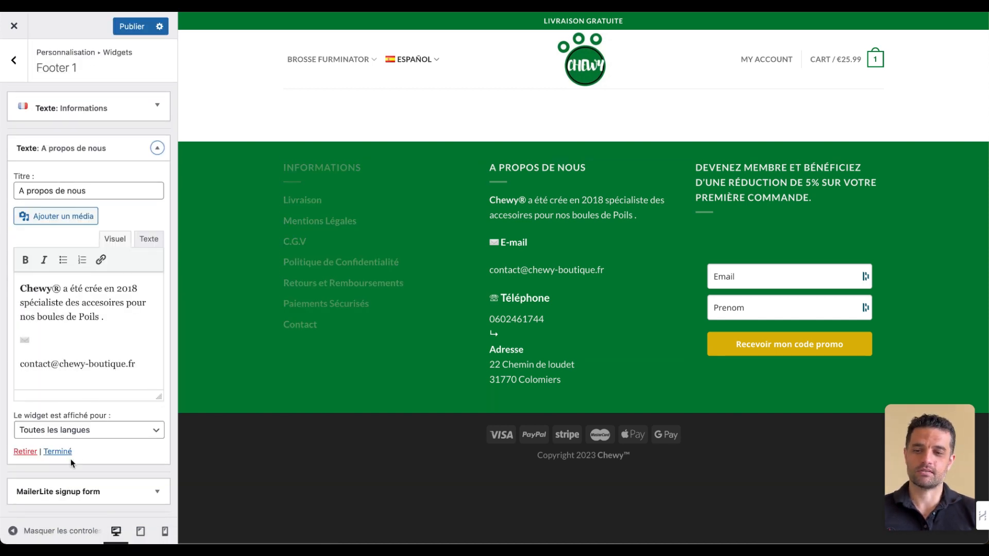
pyautogui.click(143, 432)
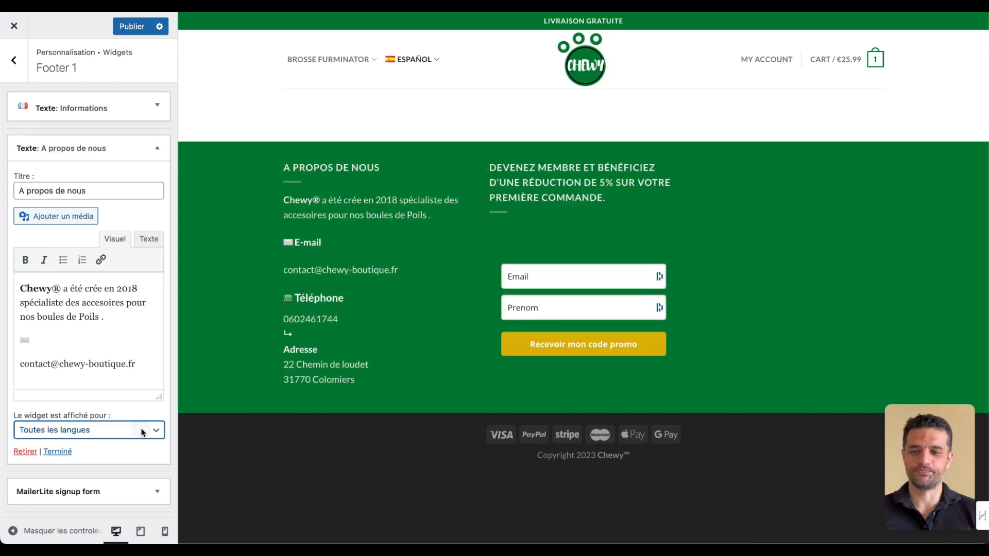
pyautogui.click(116, 452)
pyautogui.scroll(-3, 122, 428)
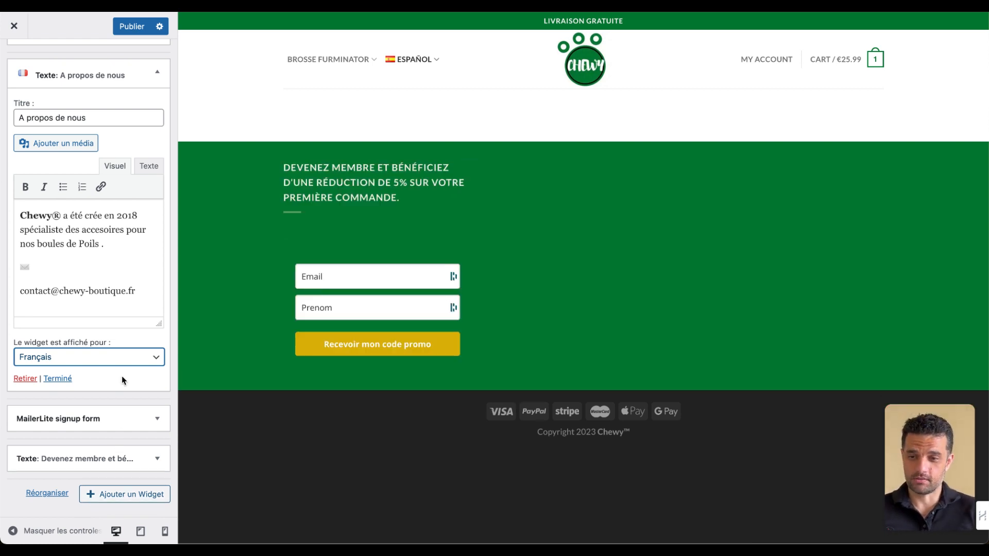
pyautogui.click(149, 418)
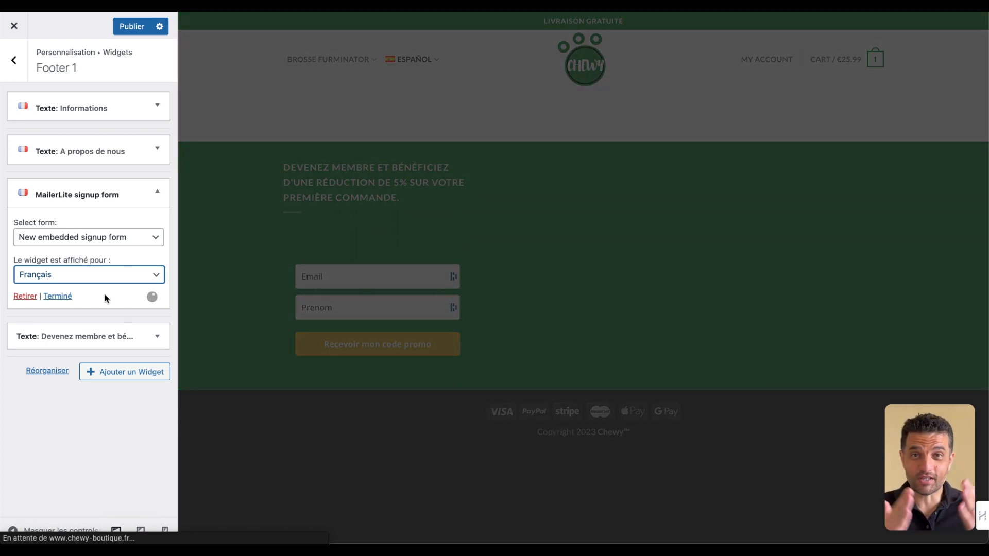
# - Find the Texte widget with the search term "texte" and add it to the Footer 1 area
pyautogui.click(119, 372)
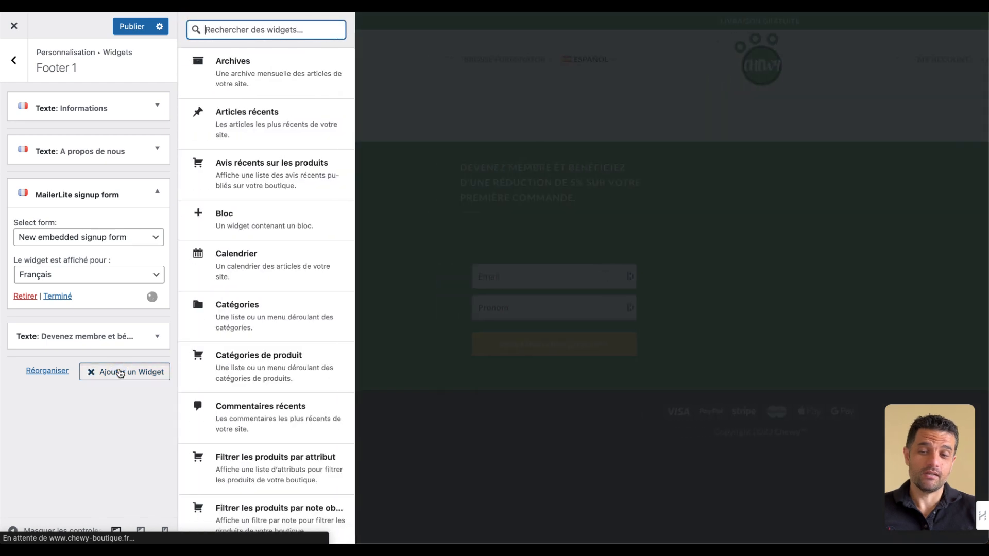
pyautogui.scroll(-10, 261, 342)
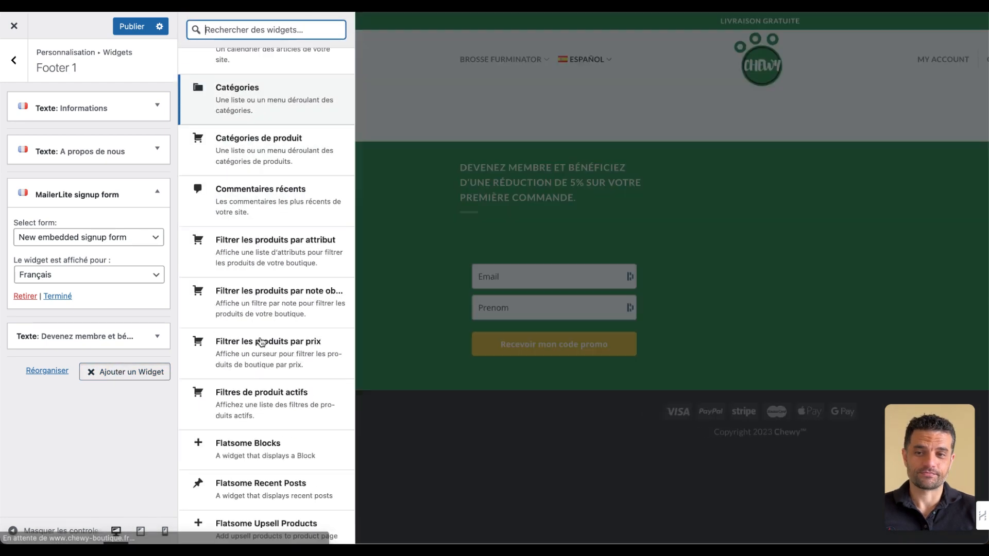
pyautogui.scroll(-3, 261, 342)
pyautogui.write('t')
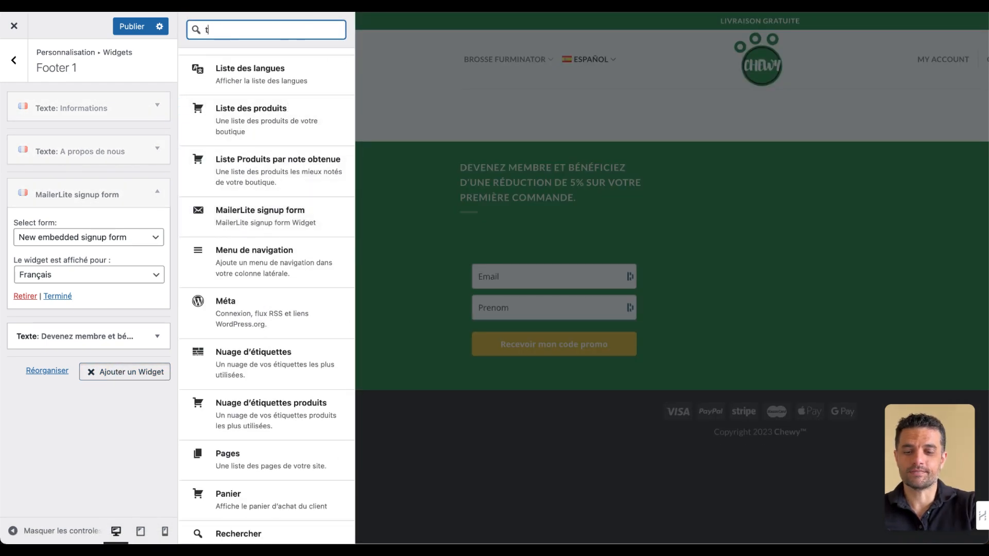
pyautogui.write('exte')
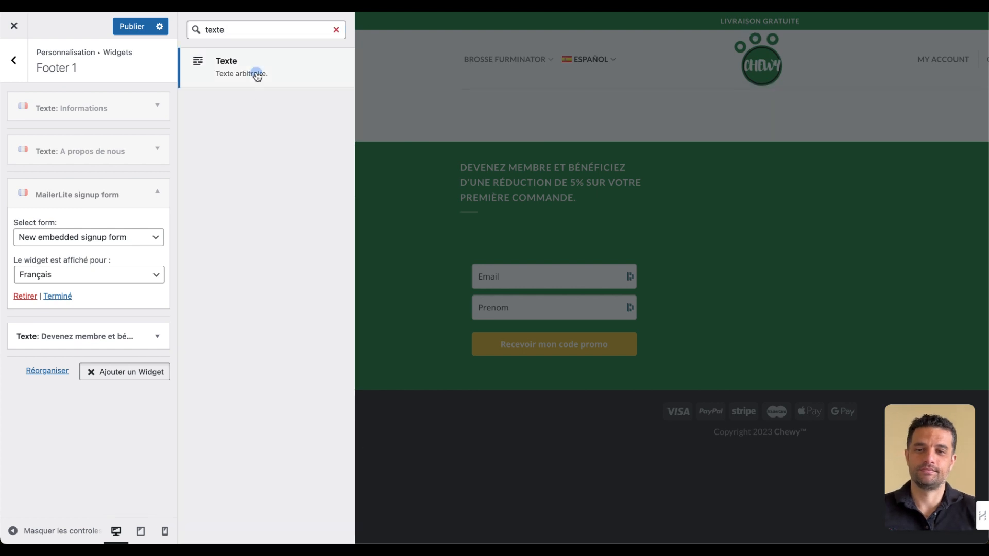
pyautogui.click(256, 73)
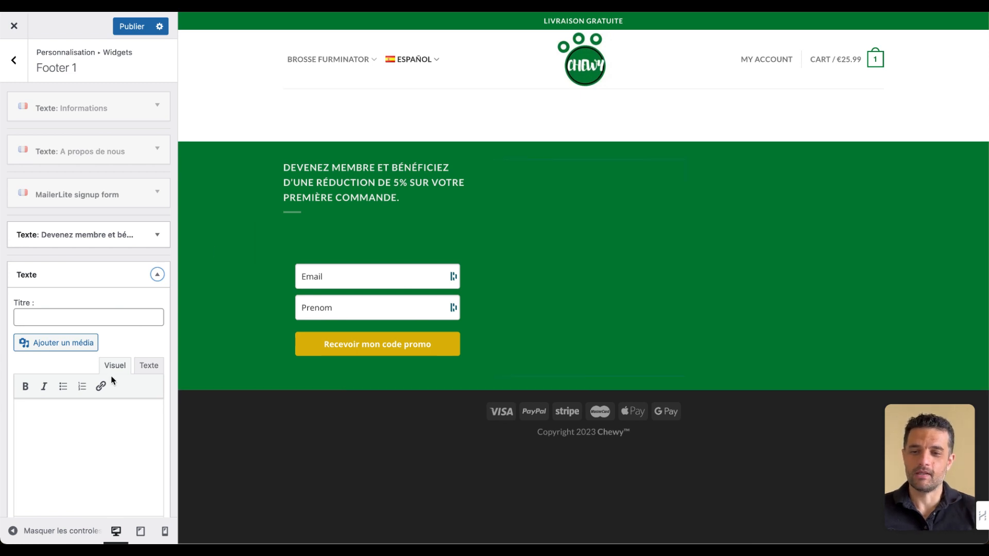
pyautogui.scroll(-3, 110, 375)
pyautogui.click(114, 469)
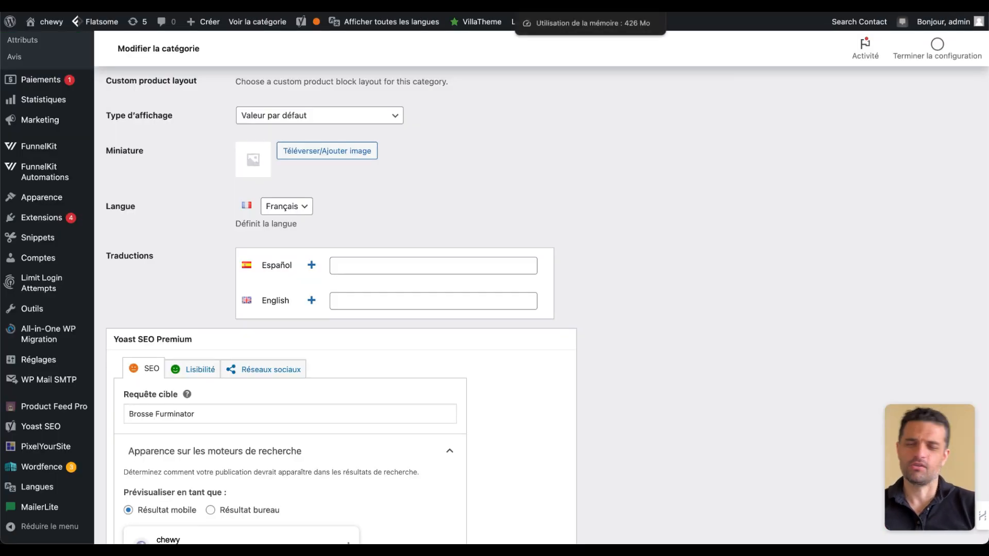
# - Open Polylang's string translations in the WordPress admin and examine the SEO, copyright and add-to-cart strings for each language
pyautogui.moveTo(35, 489)
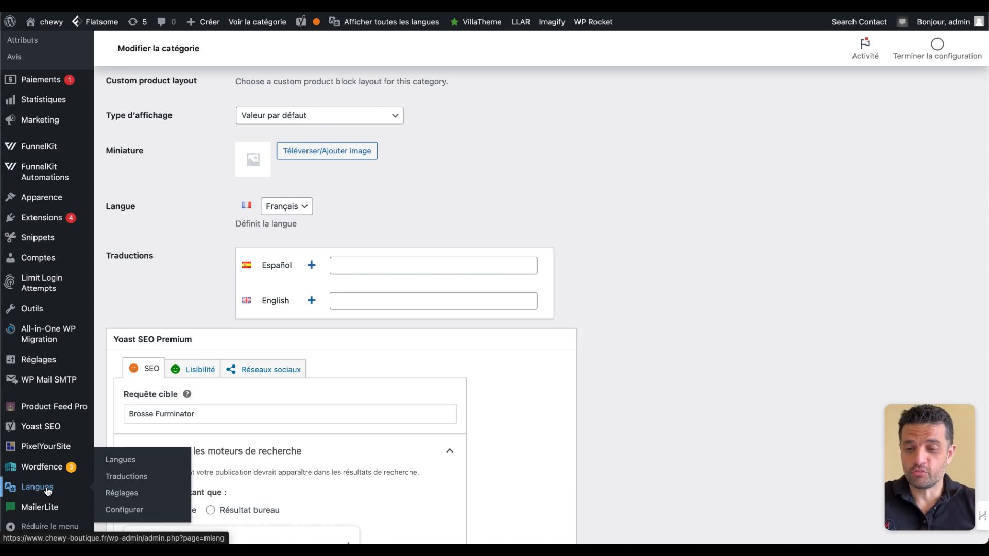
pyautogui.click(144, 477)
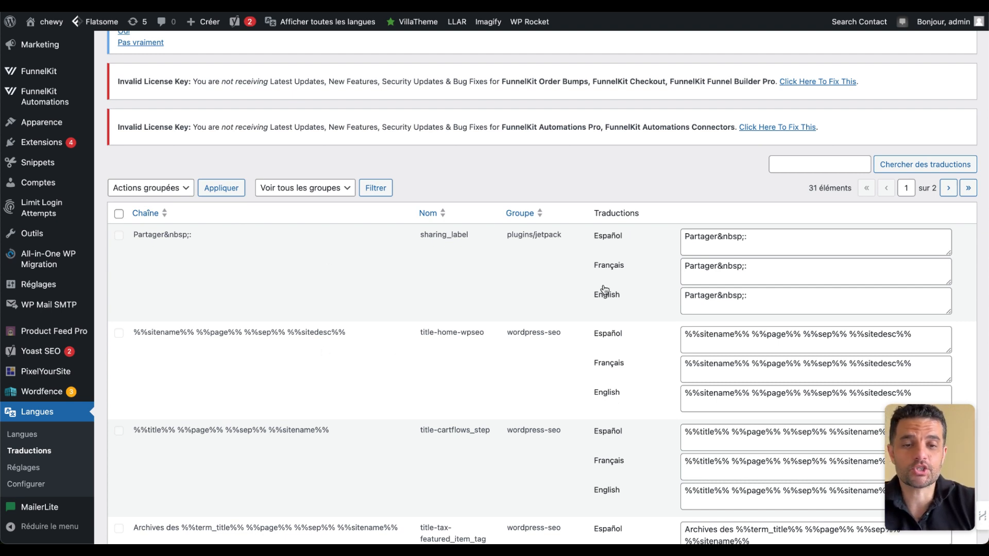
pyautogui.scroll(-1, 763, 288)
pyautogui.scroll(-15, 762, 283)
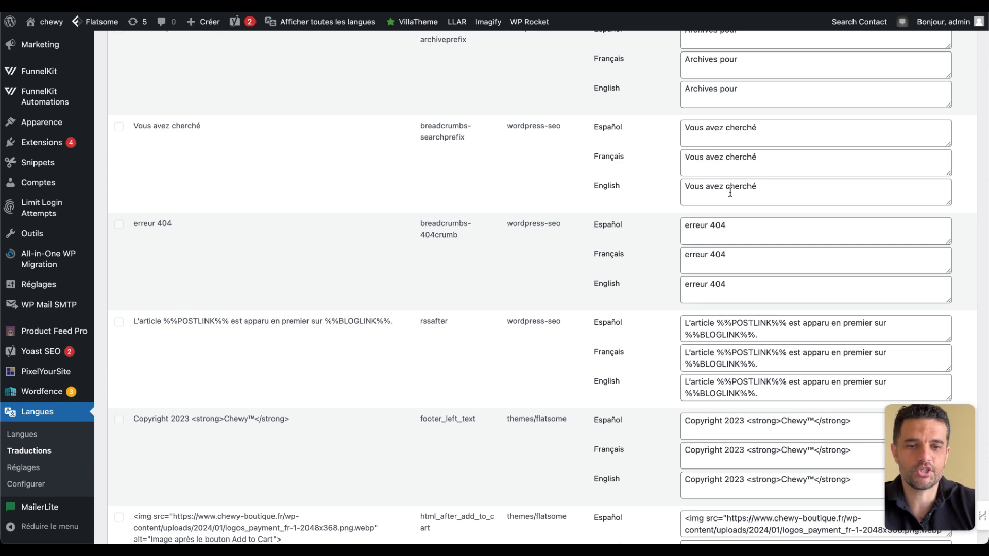
pyautogui.scroll(-5, 543, 323)
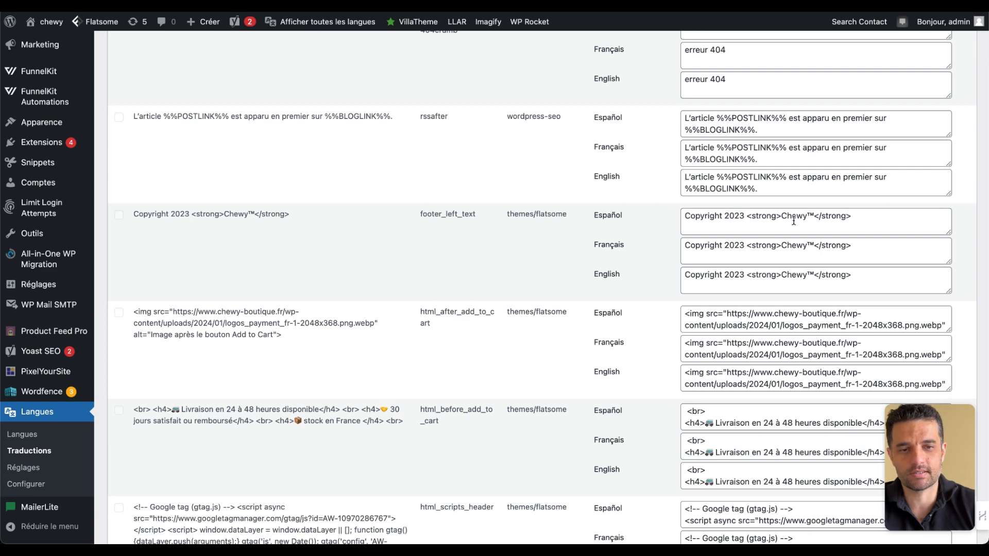
pyautogui.scroll(-3, 757, 282)
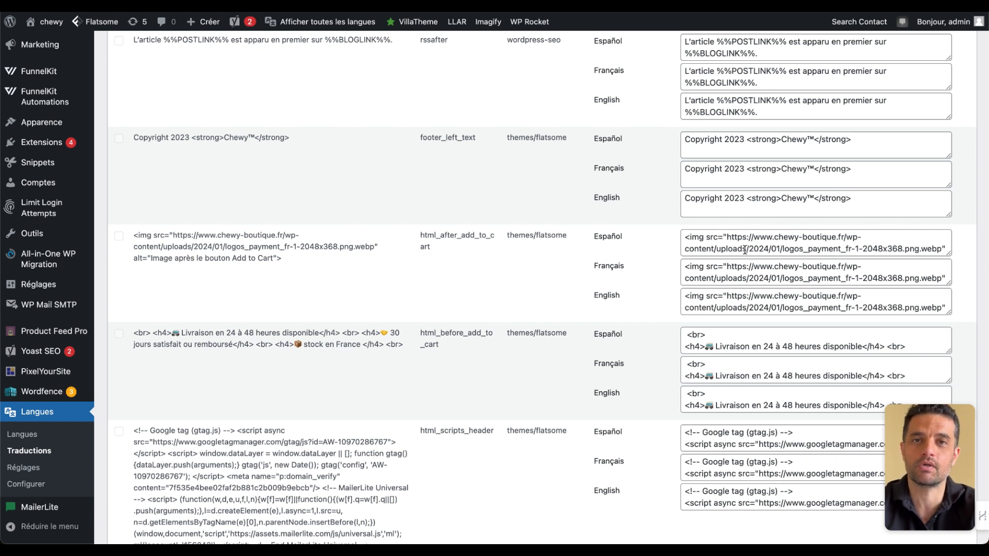
pyautogui.doubleClick(790, 276)
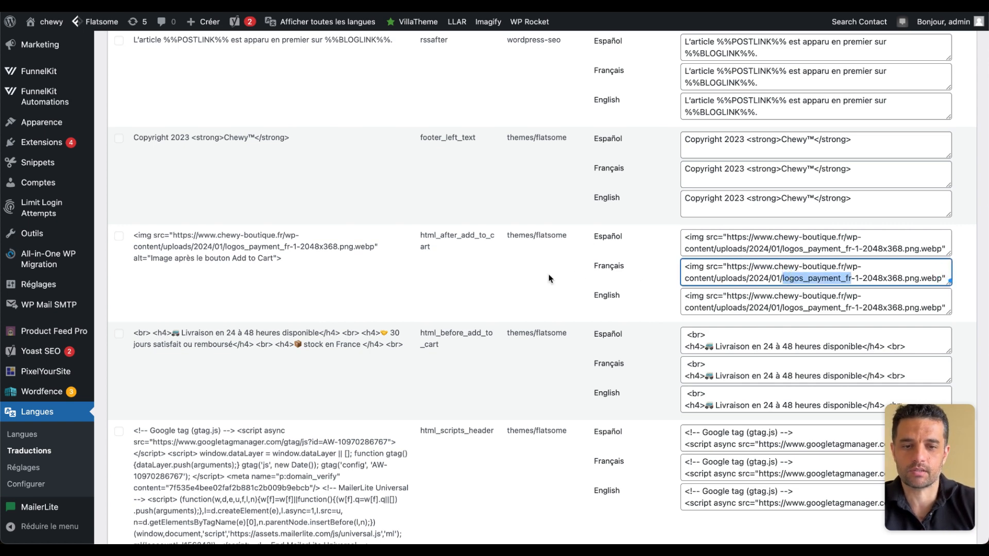
pyautogui.scroll(-3, 548, 276)
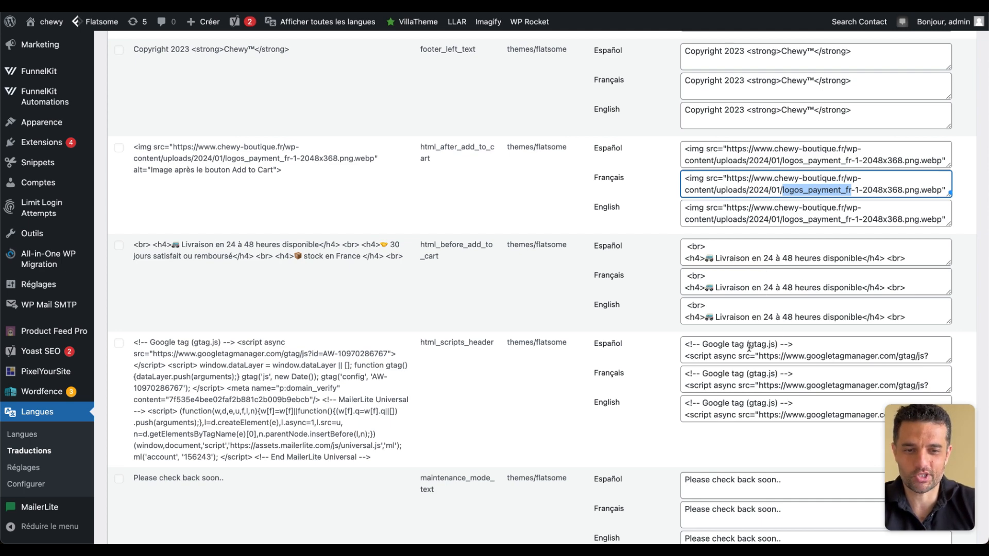
# - Examine page 2 of the string translations, from the LIVRAISON GRATUITE top bar text to the footer widget titles and texts
pyautogui.scroll(15, 461, 310)
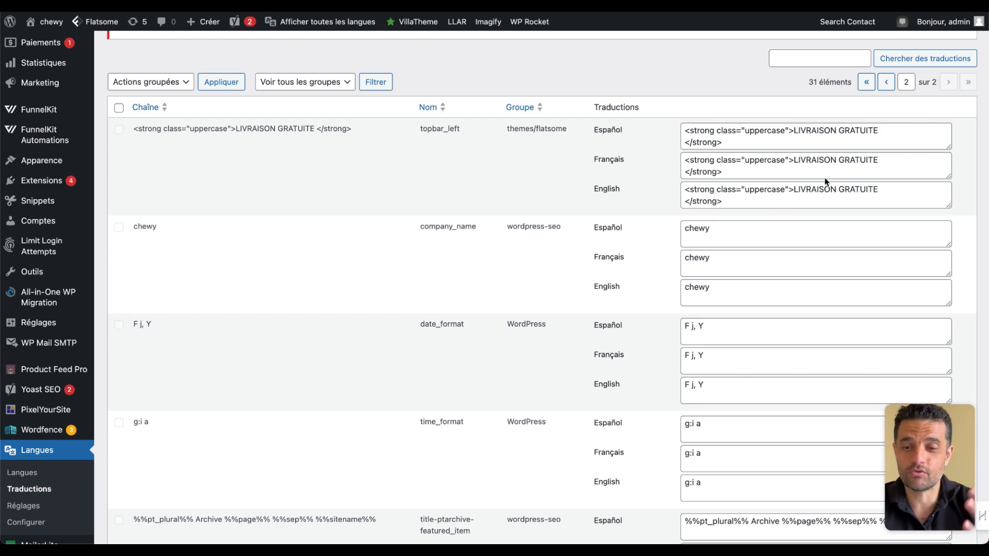
pyautogui.scroll(-8, 691, 379)
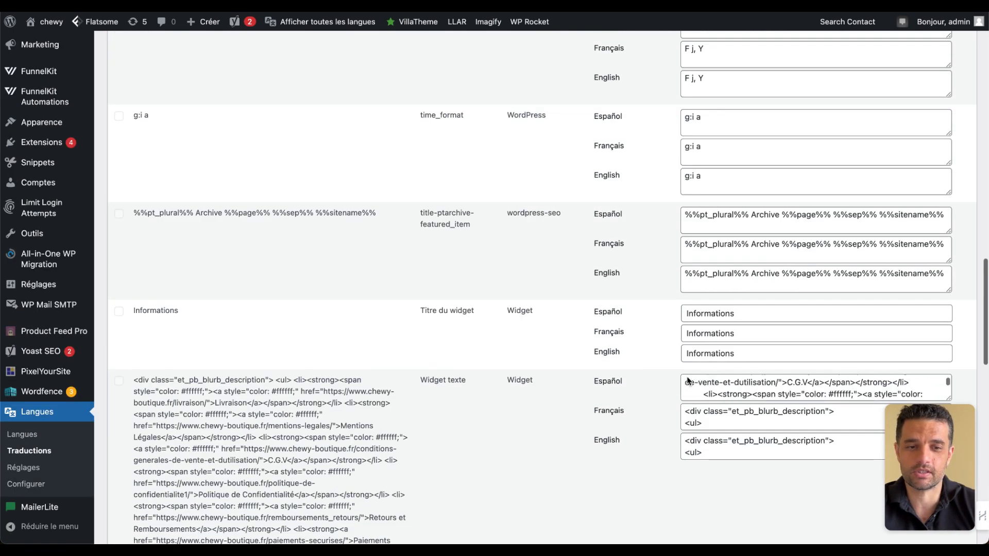
pyautogui.scroll(-10, 611, 369)
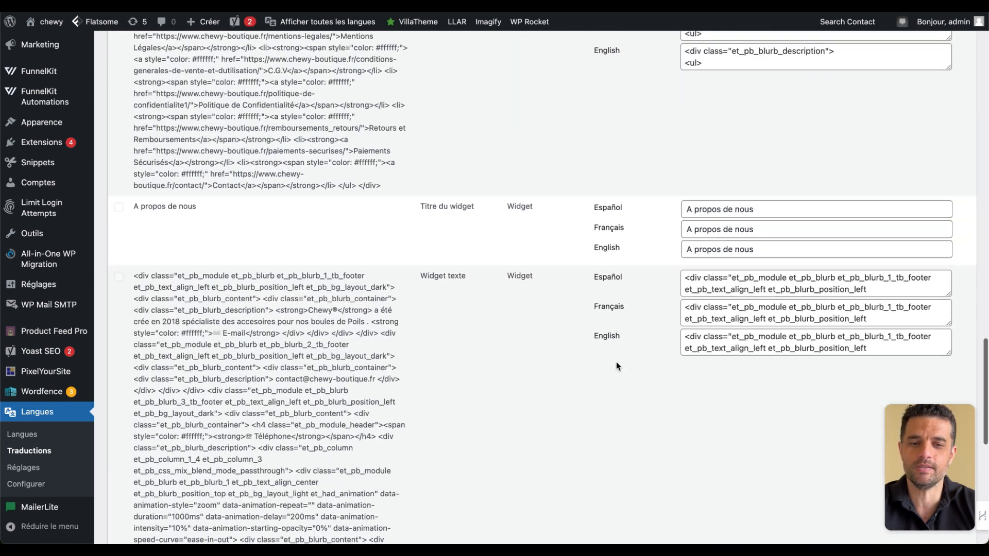
pyautogui.scroll(-12, 570, 412)
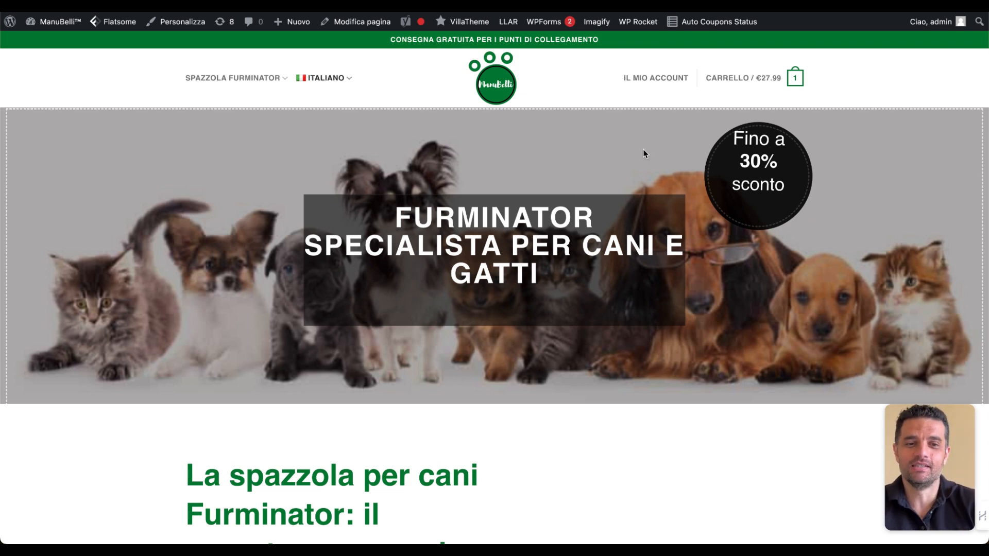
# - Switch to the Italian ManuBelli storefront and open its full cart page from the cart preview
pyautogui.click(800, 80)
pyautogui.moveTo(797, 80)
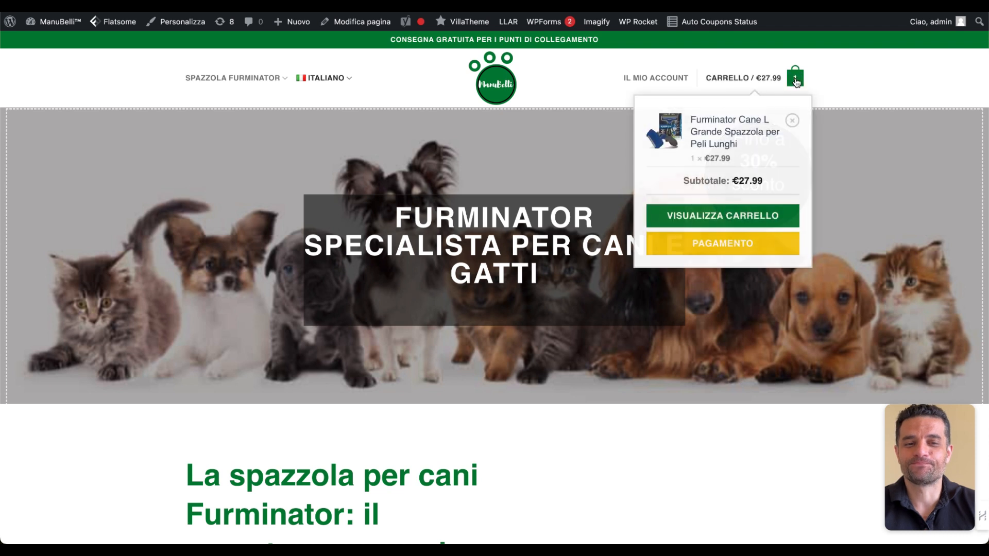
pyautogui.click(750, 220)
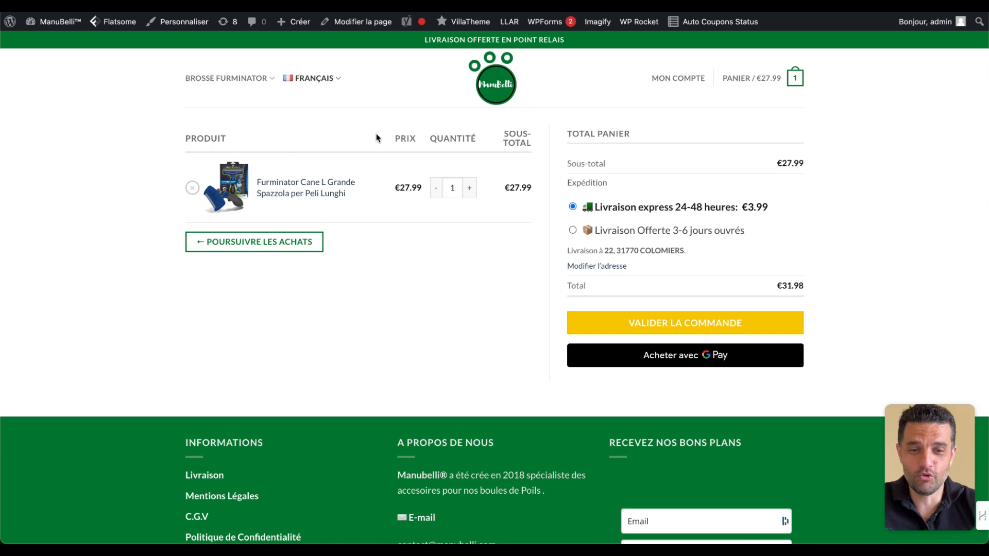
# - Return to the Italian ManuBelli homepage and view the cart again to check which language it uses
pyautogui.moveTo(223, 74)
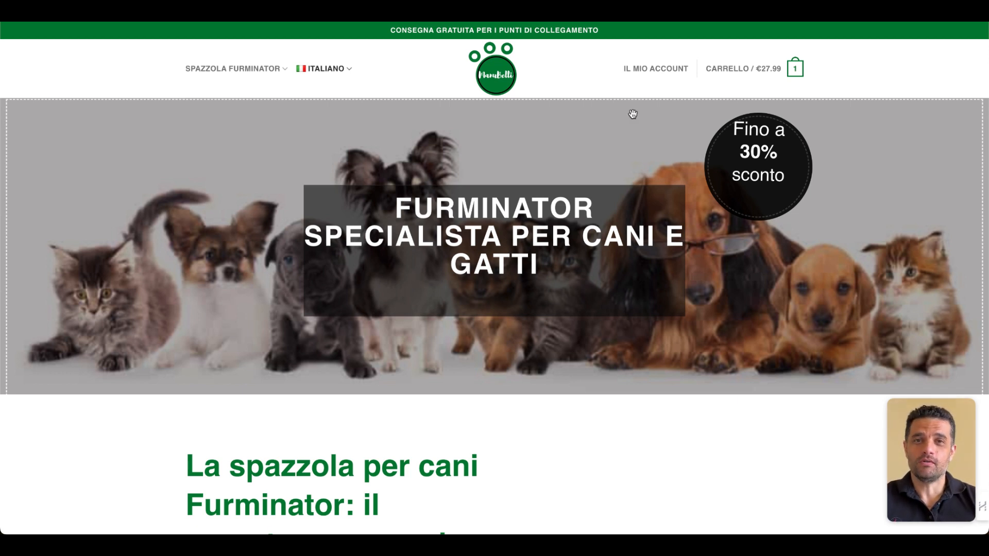
pyautogui.moveTo(752, 68)
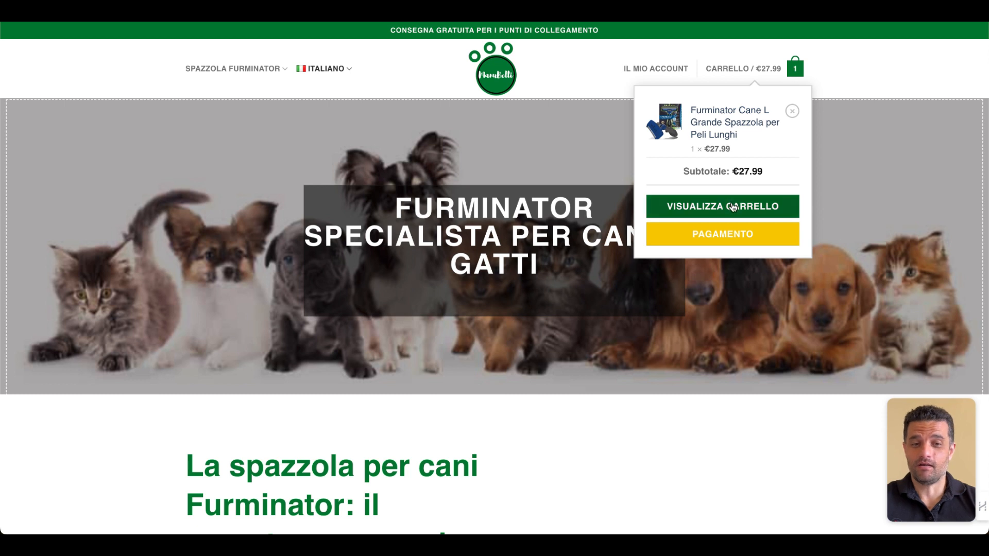
pyautogui.click(734, 207)
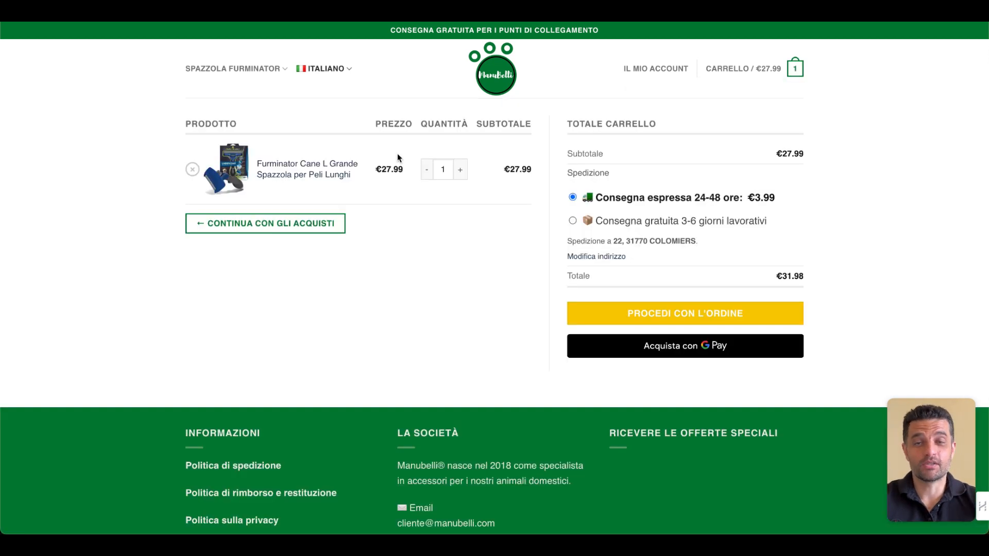